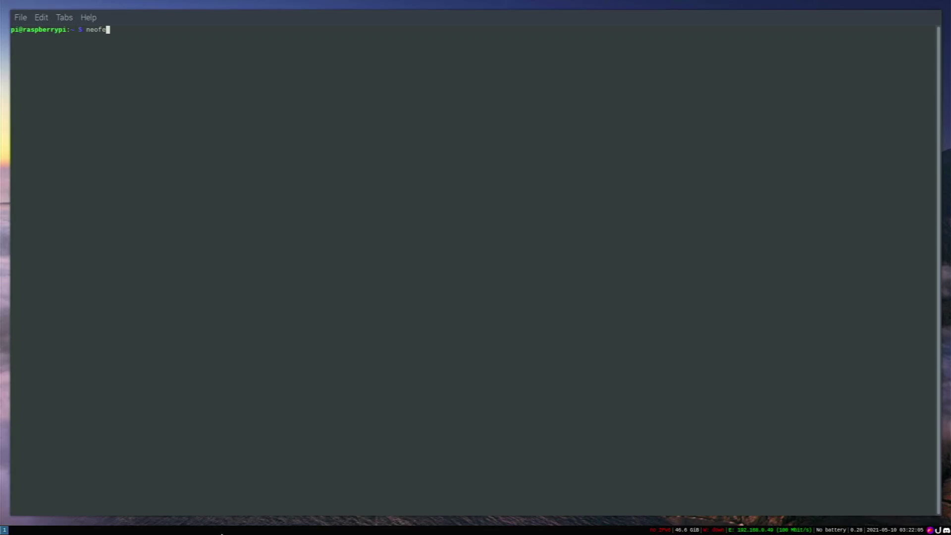
# Run neofetch to display the Raspberry Pi's system details and logo
pyautogui.press('Return')
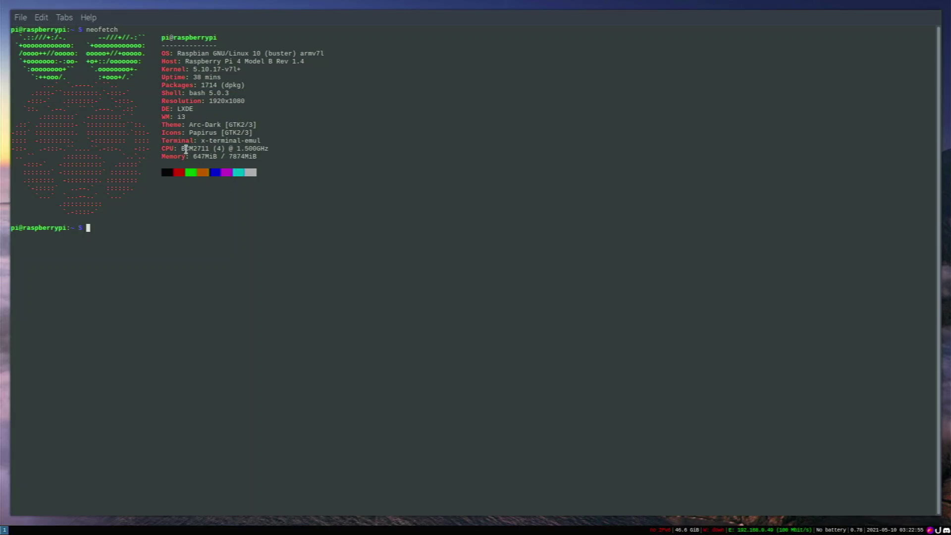
pyautogui.moveTo(156, 108); pyautogui.dragTo(214, 108)
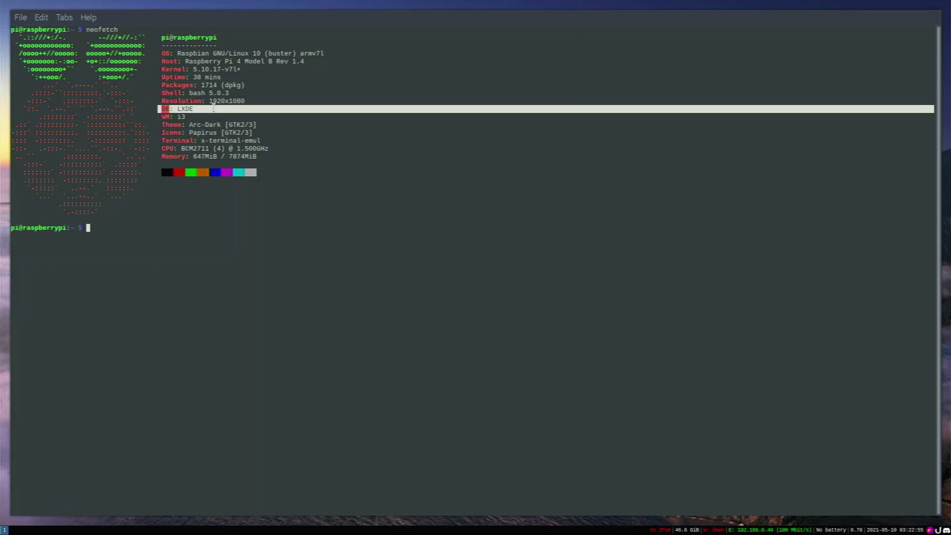
pyautogui.doubleClick(222, 108)
pyautogui.moveTo(191, 115); pyautogui.dragTo(167, 117)
pyautogui.click(165, 120)
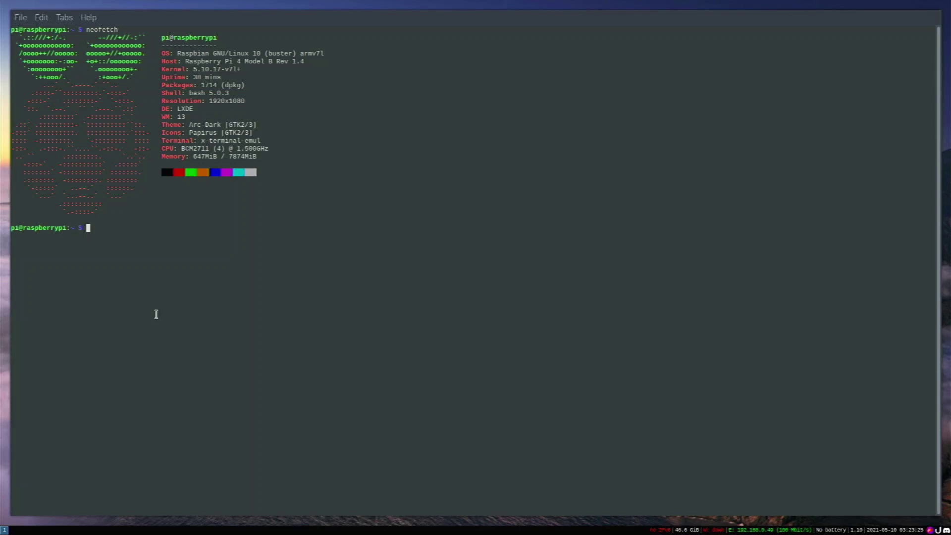
# Launch File Manager from Rofi by searching 'file', tiling it beside the terminal
pyautogui.press('super+d')
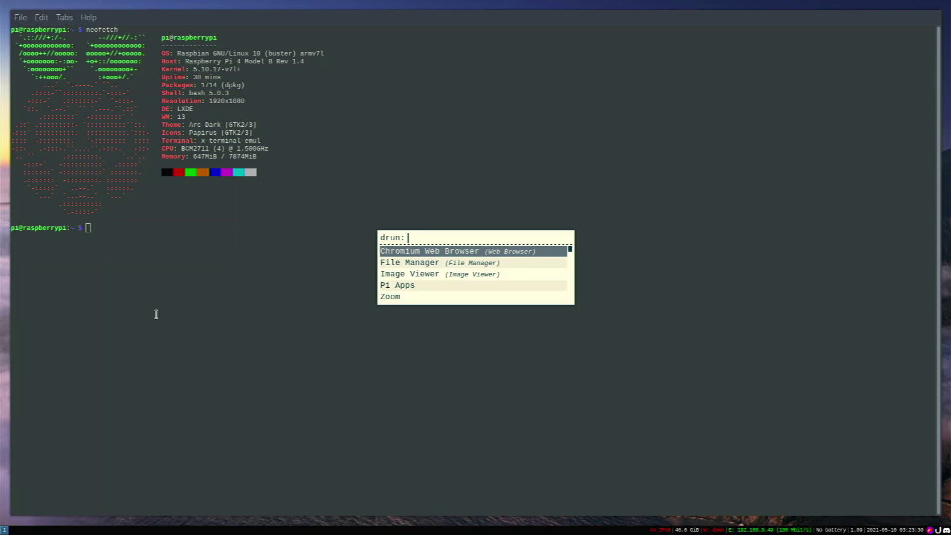
pyautogui.write('file')
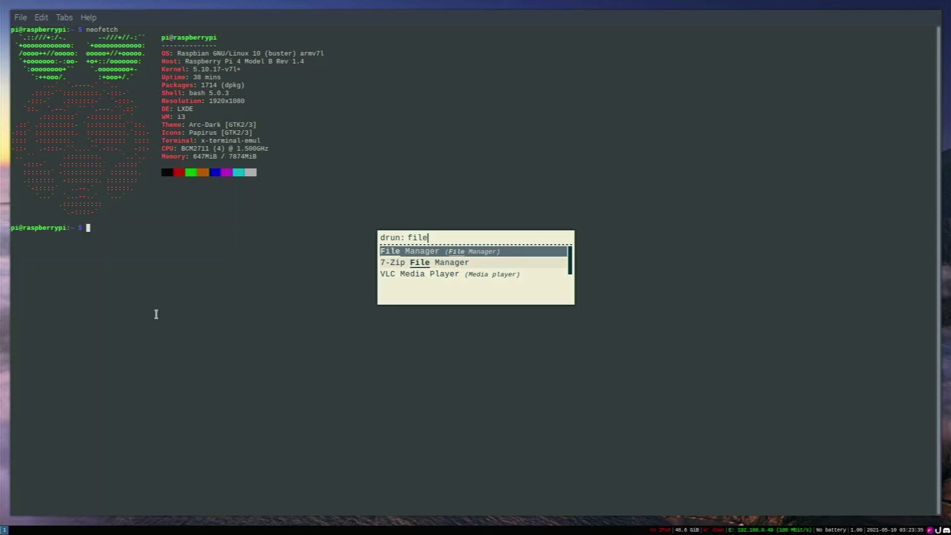
pyautogui.press('Return')
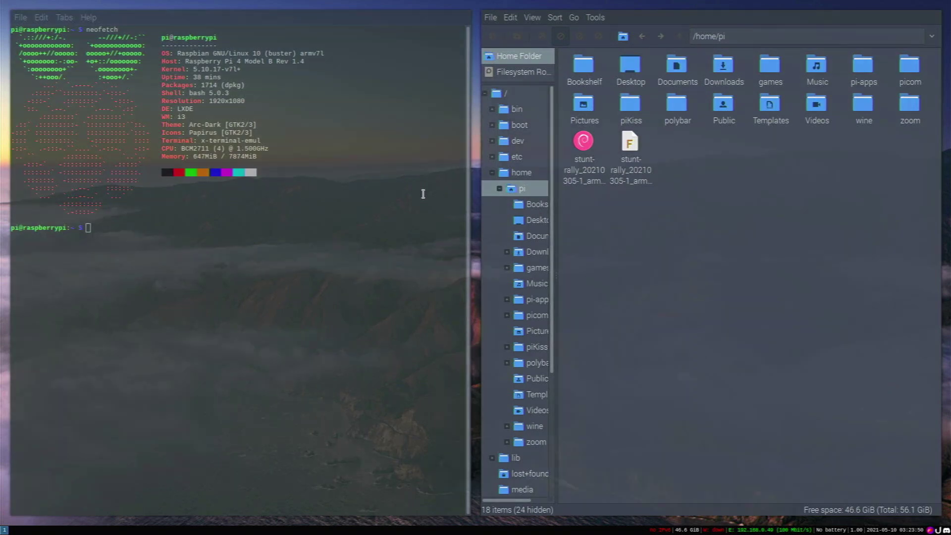
# Run picom, which reports another composite manager already running, then clear the terminal
pyautogui.write('picom')
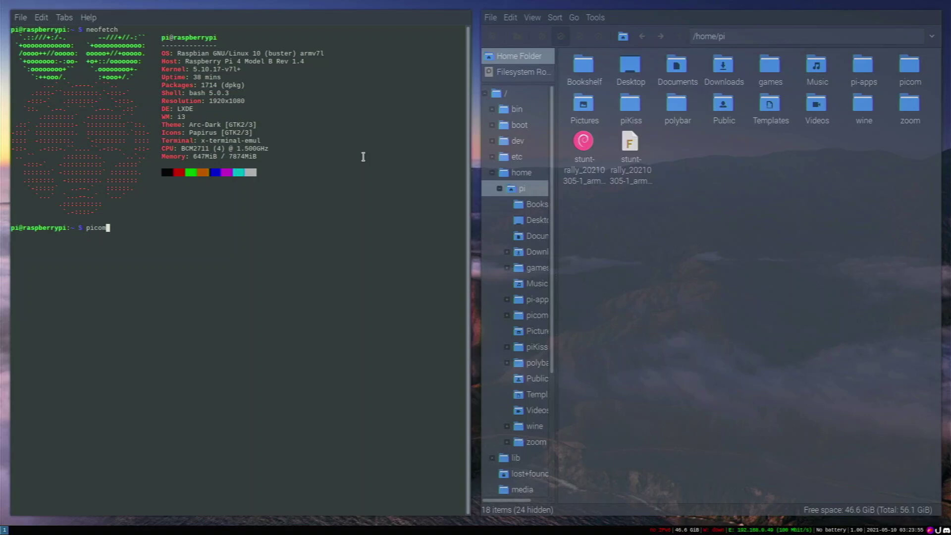
pyautogui.press('Return')
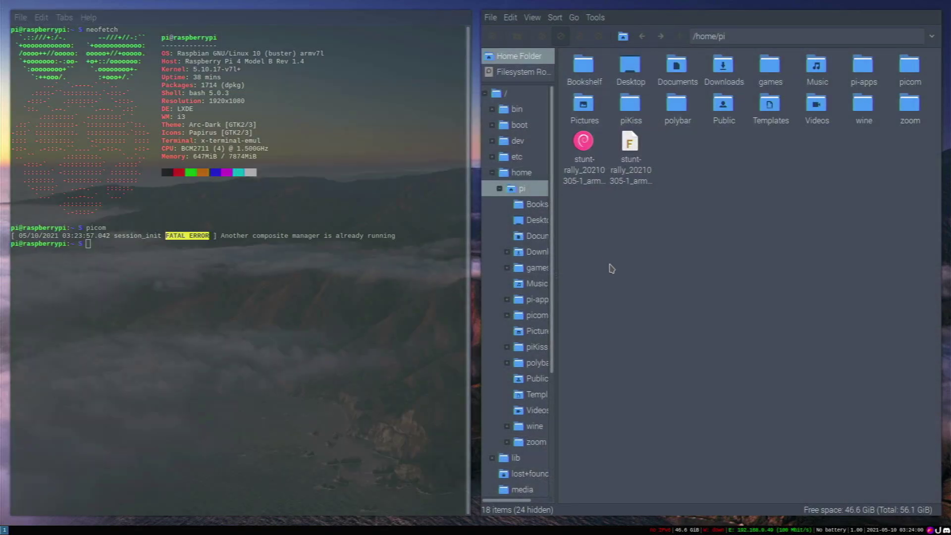
pyautogui.rightClick(631, 251)
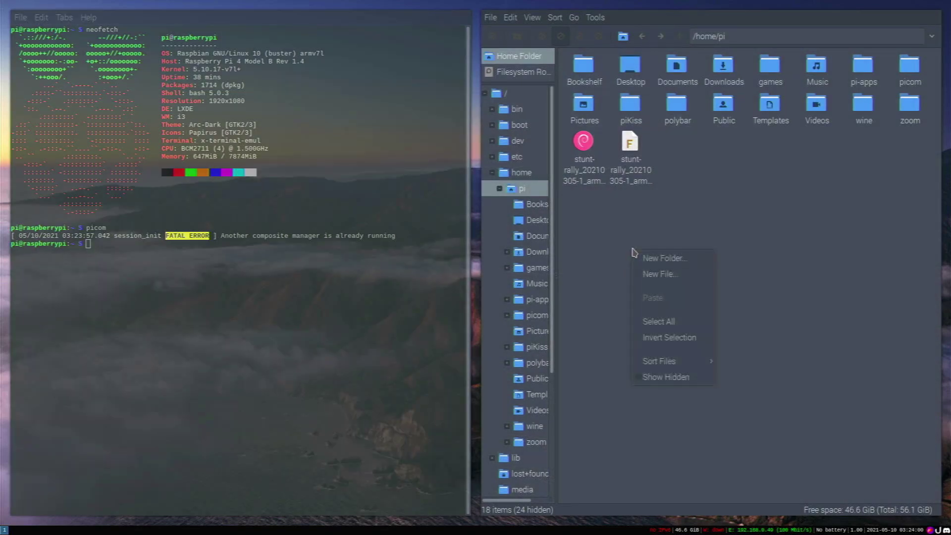
pyautogui.click(638, 231)
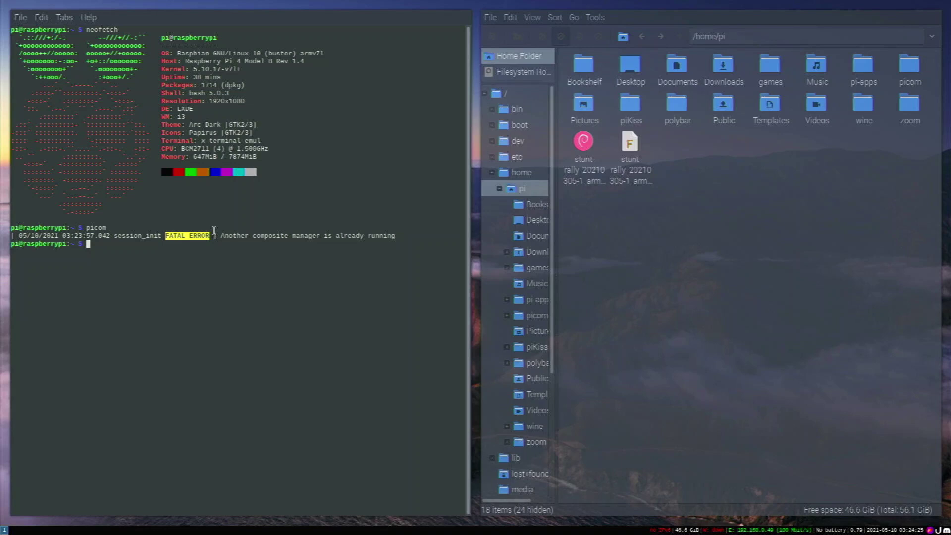
pyautogui.write('clear')
pyautogui.press('Return')
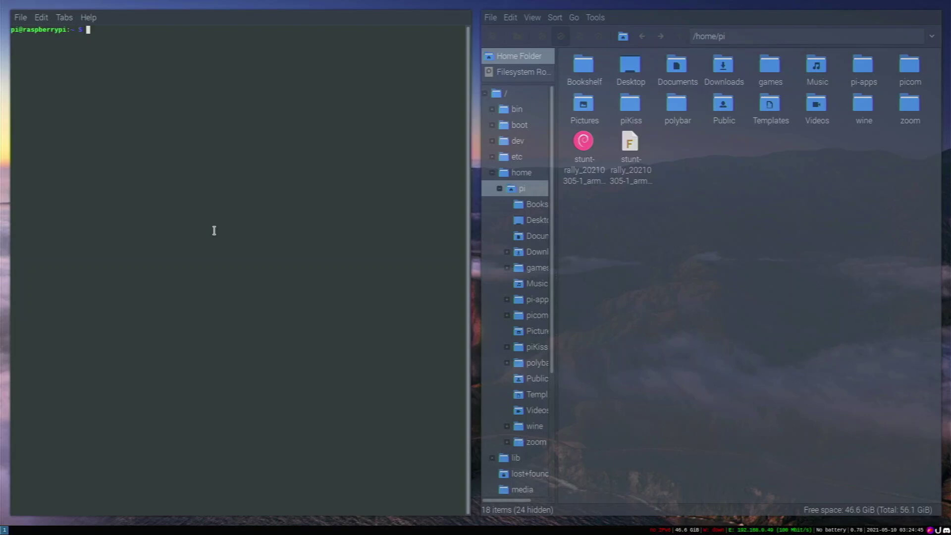
# Change into the ~/.config/picom folder
pyautogui.write('cd .config')
pyautogui.press('Return')
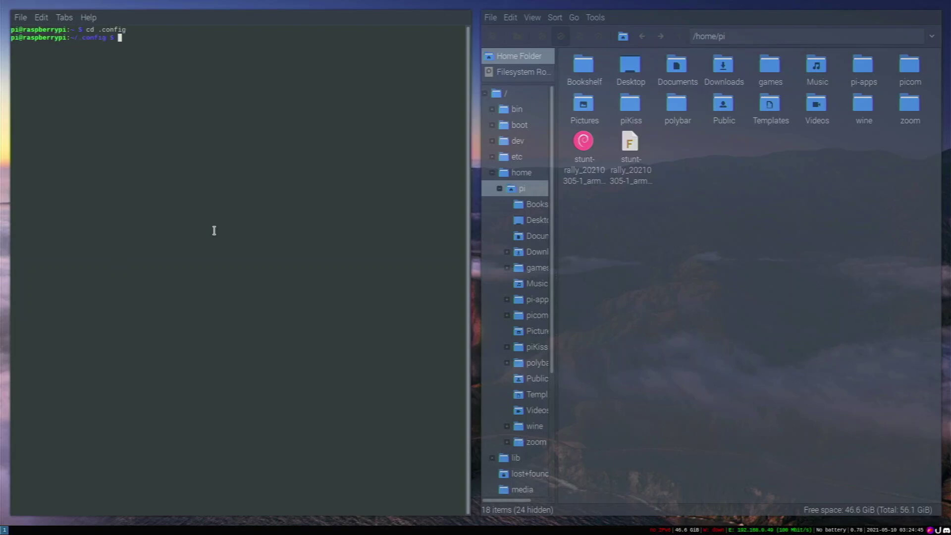
pyautogui.write('c dpicom')
pyautogui.press('Return')
pyautogui.write('cd ')
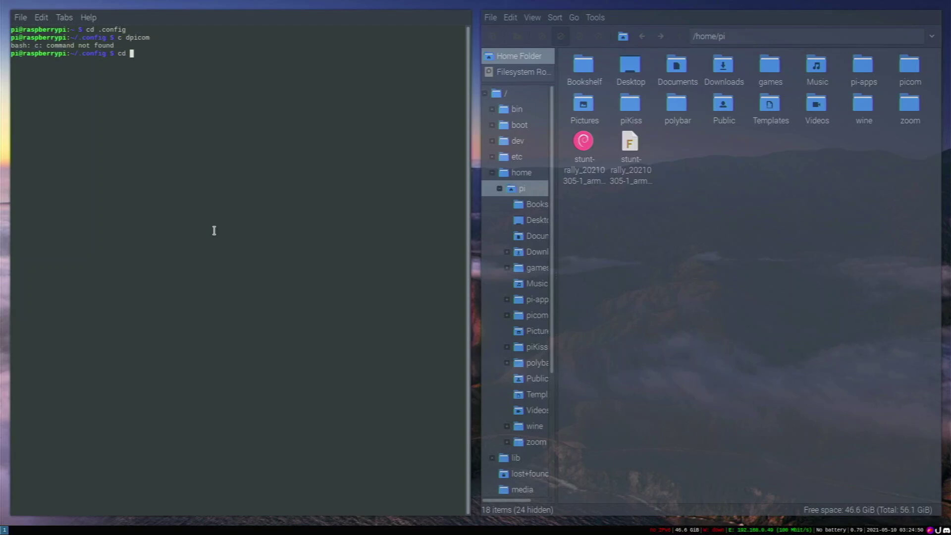
pyautogui.write('picom')
pyautogui.press('Return')
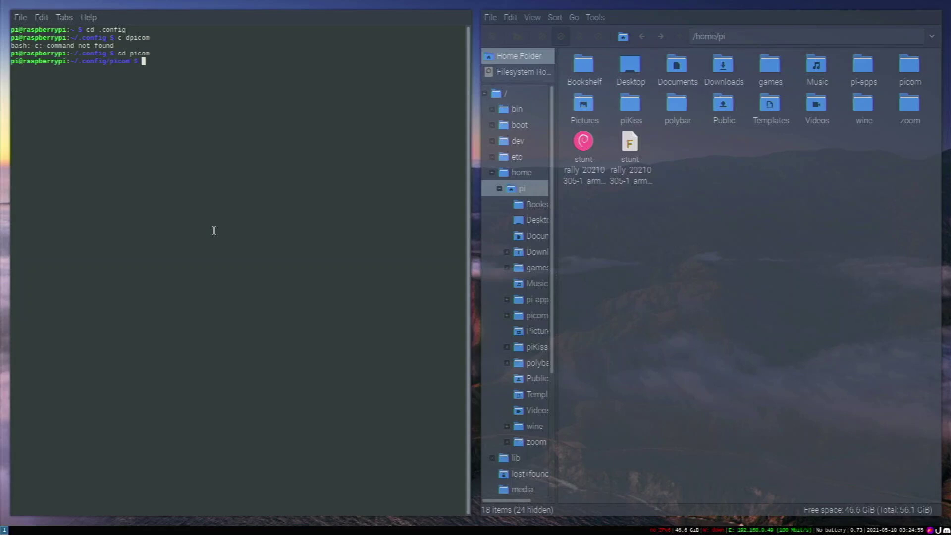
# Open picom.conf in nano, review its opacity and backend settings, and exit
pyautogui.write('nano picom.conf')
pyautogui.press('Return')
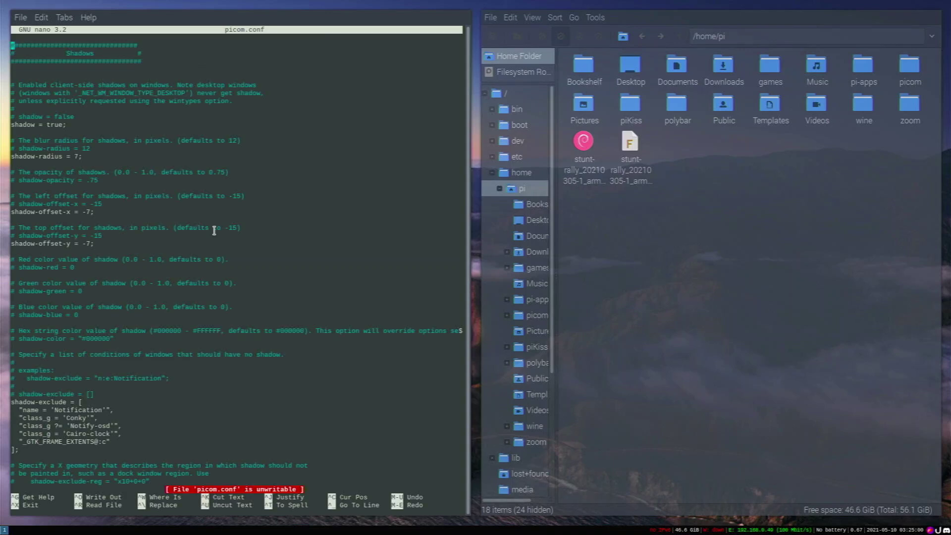
pyautogui.scroll(-20, 210, 230)
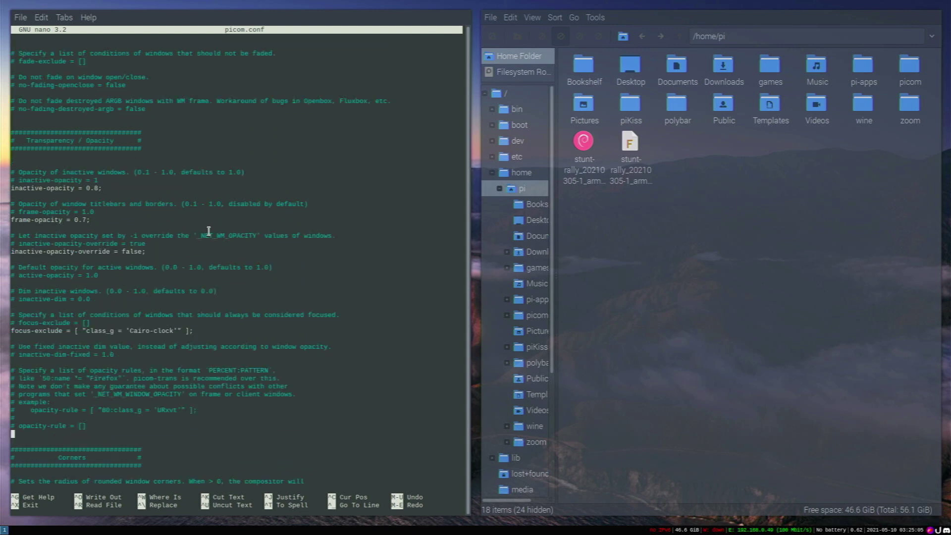
pyautogui.scroll(-20, 208, 230)
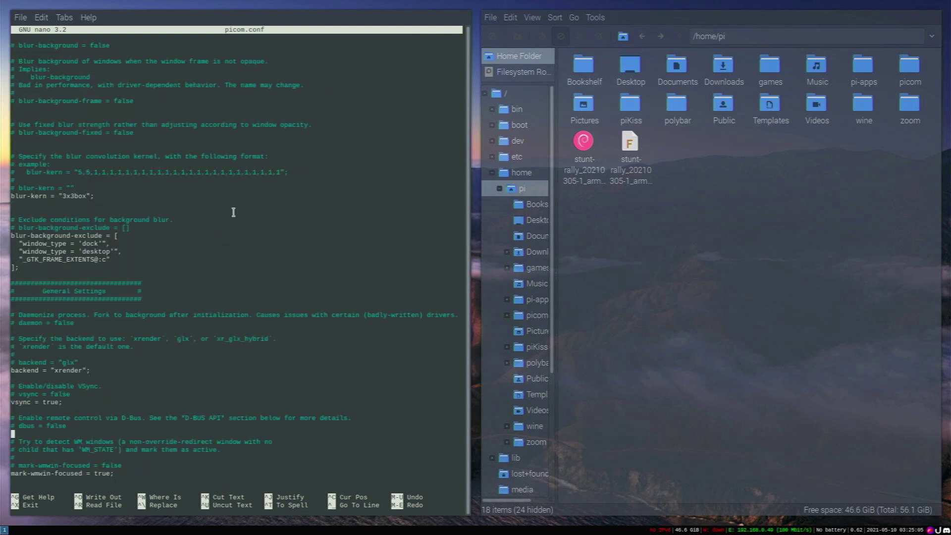
pyautogui.click(652, 330)
pyautogui.rightClick(647, 306)
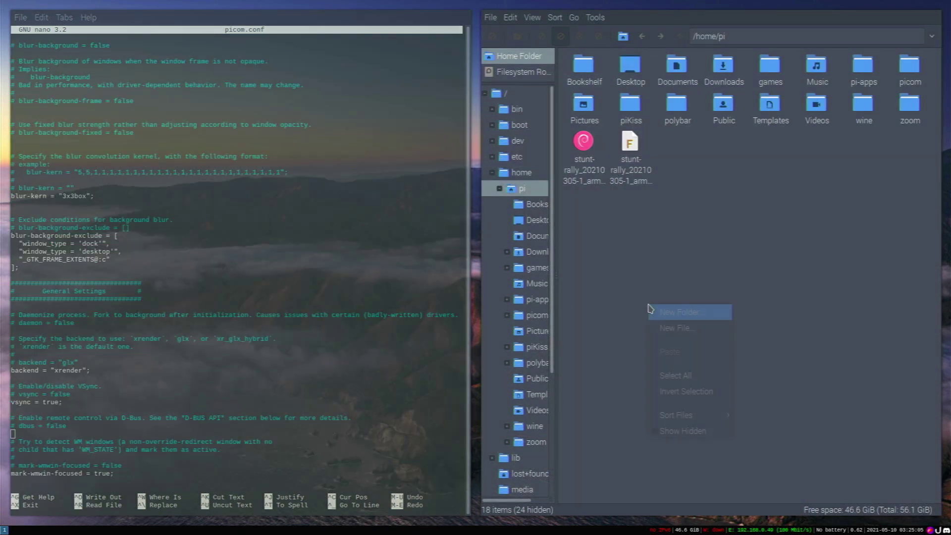
pyautogui.click(657, 255)
pyautogui.click(260, 218)
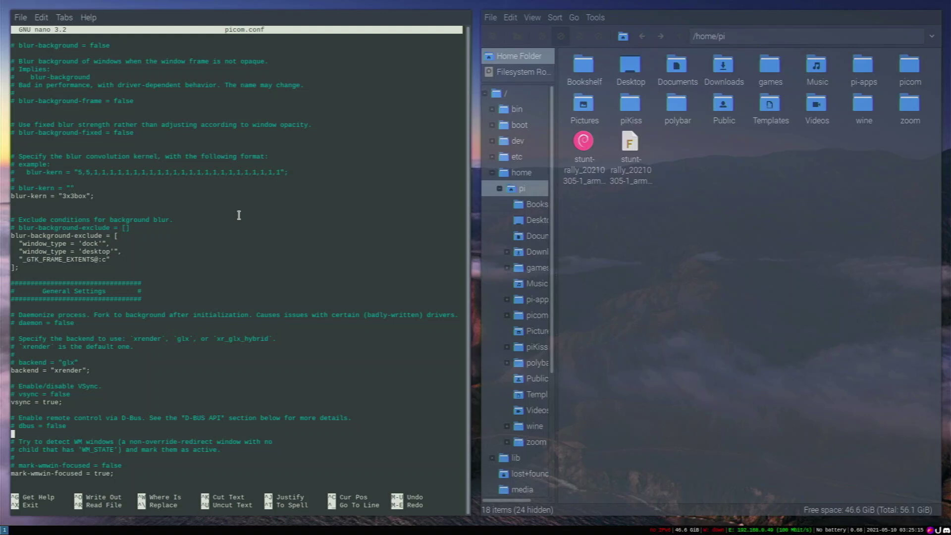
pyautogui.hotkey('ctrl', 'x')
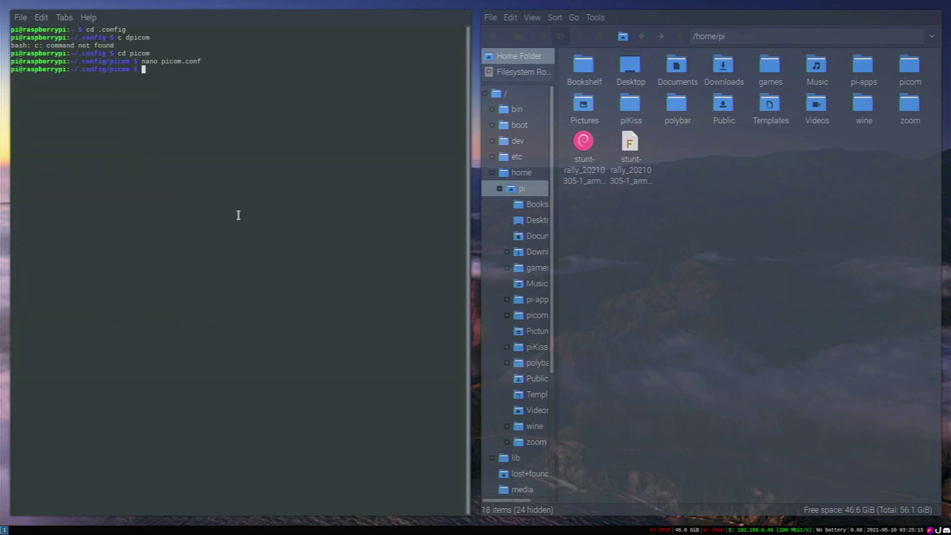
# Compare the terminal's unfocused transparency with its focused opacity, then close the terminal
pyautogui.click(451, 4)
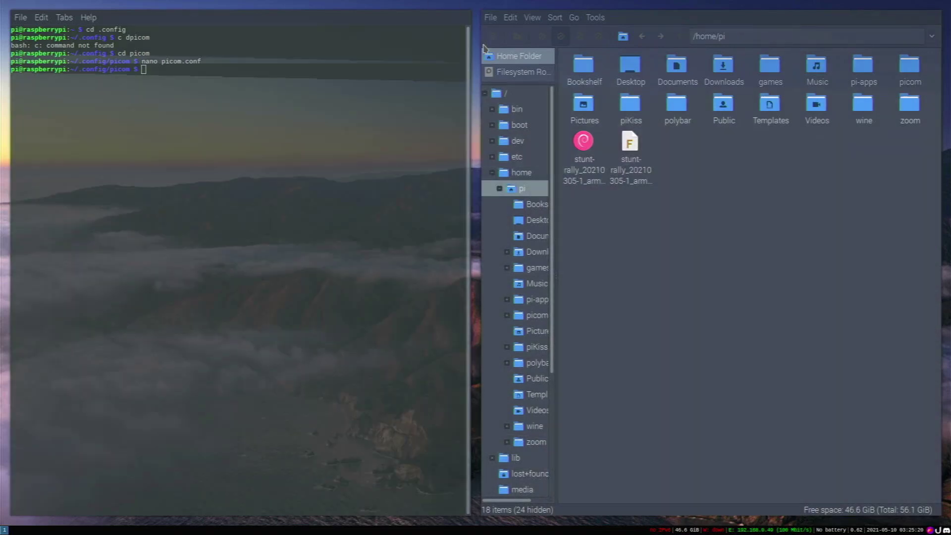
pyautogui.click(445, 123)
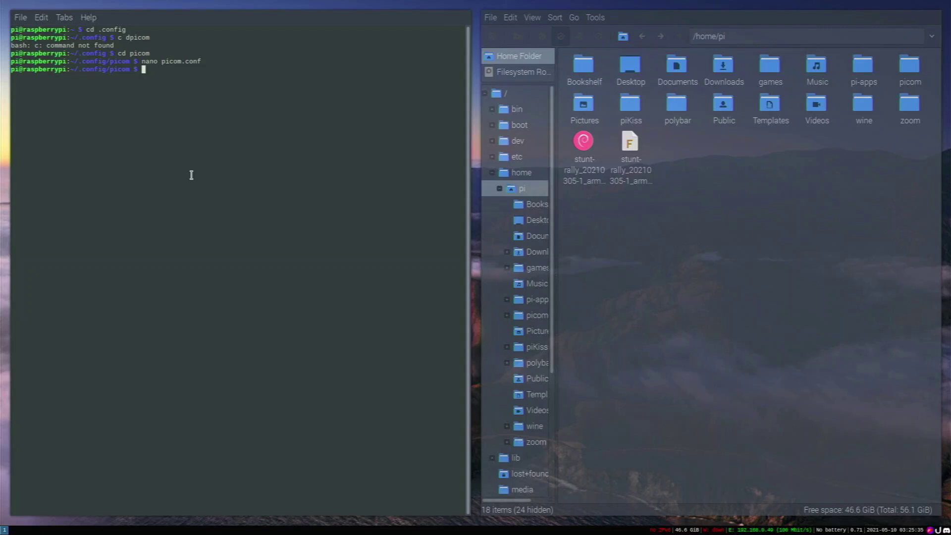
pyautogui.press('super+shift+q')
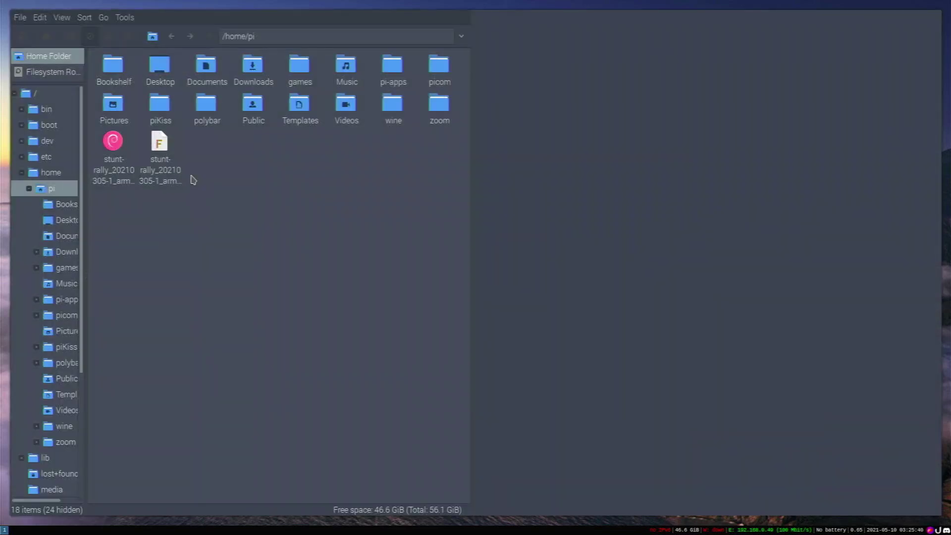
# Close the file manager, then review Arc-Dark, Papirus icons and Breeze cursor in LXAppearance
pyautogui.press('super+shift+q')
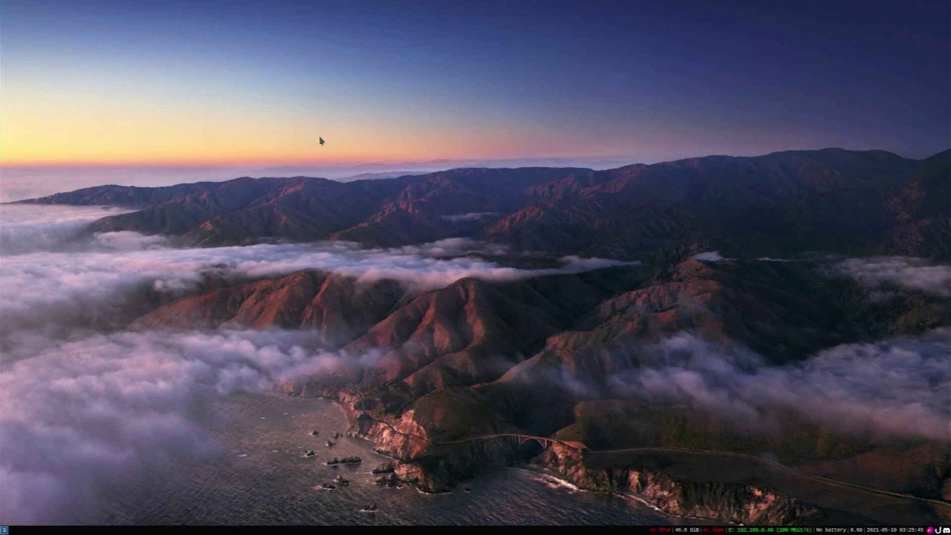
pyautogui.press('super+d')
pyautogui.write('lxa')
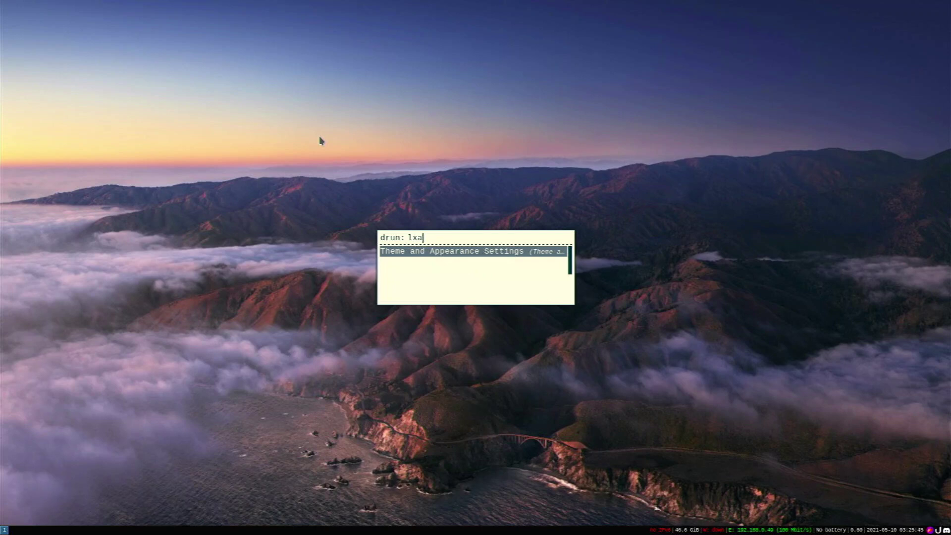
pyautogui.press('Return')
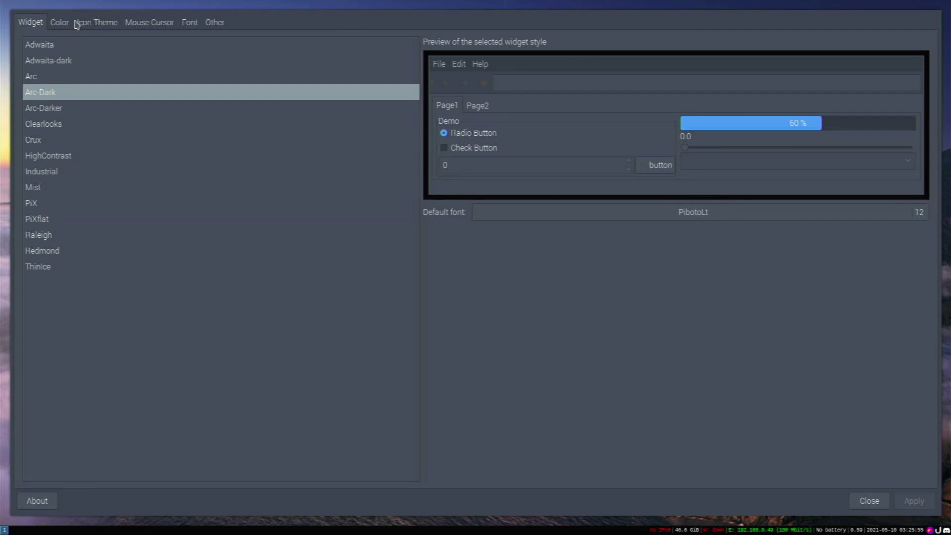
pyautogui.click(101, 23)
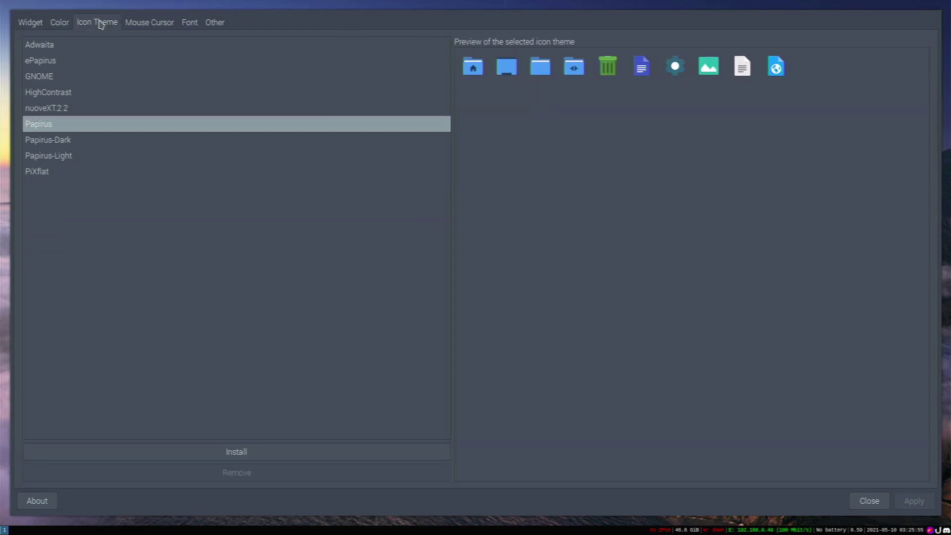
pyautogui.click(144, 25)
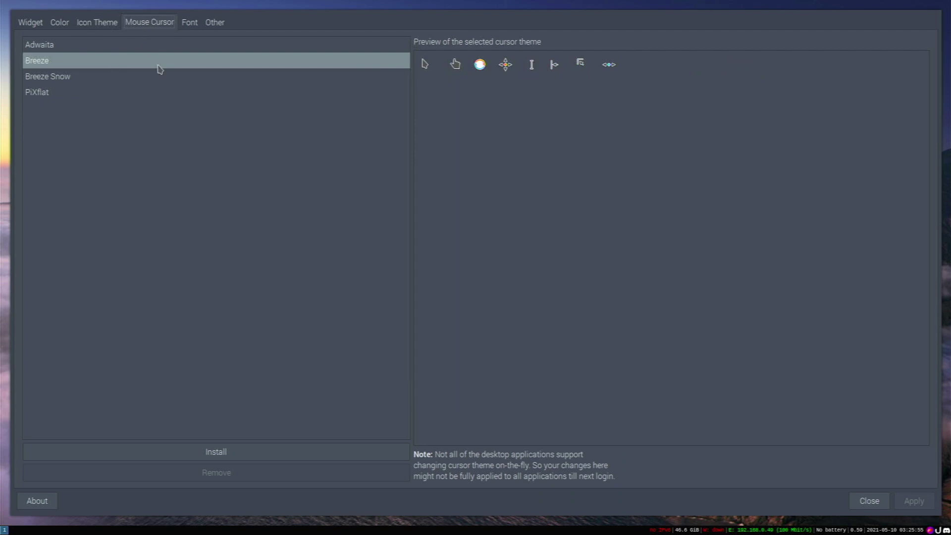
pyautogui.click(872, 503)
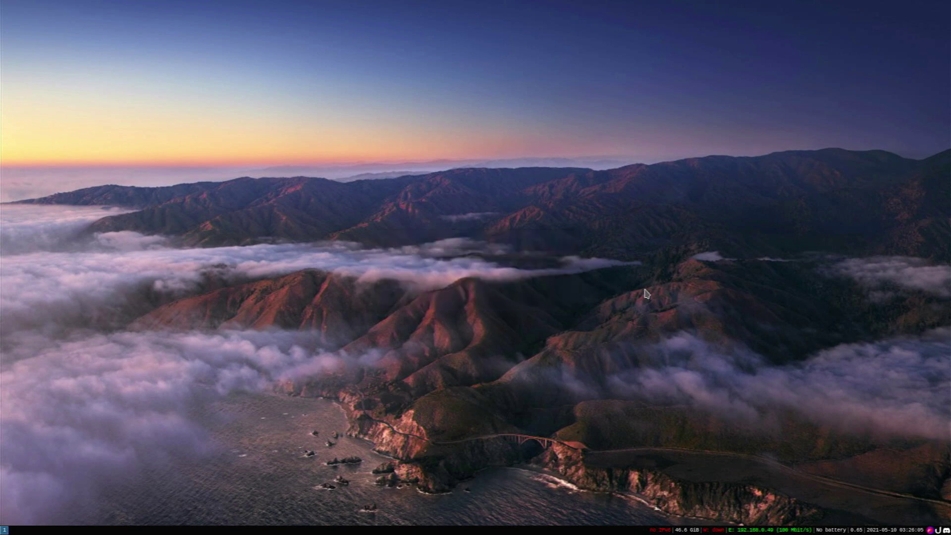
pyautogui.hotkey('ctrl', 'space')
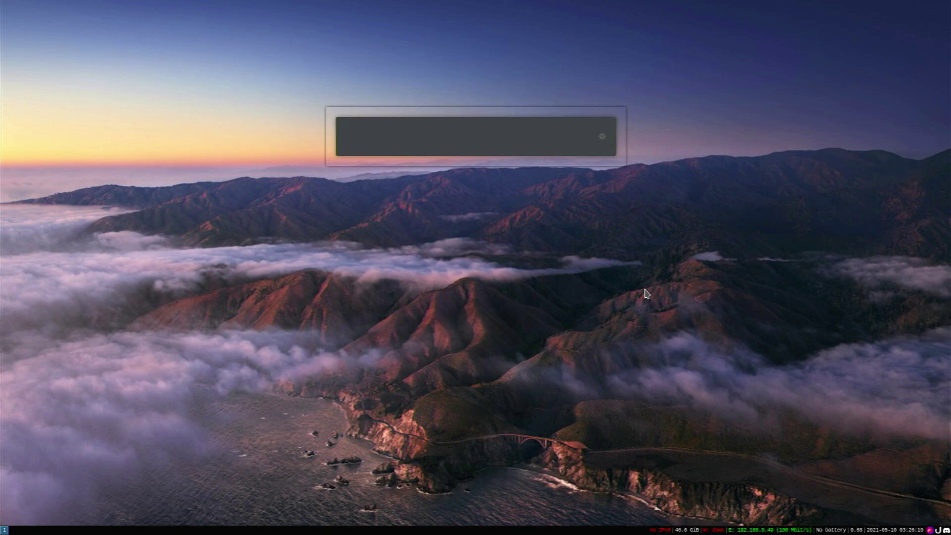
pyautogui.write('chro')
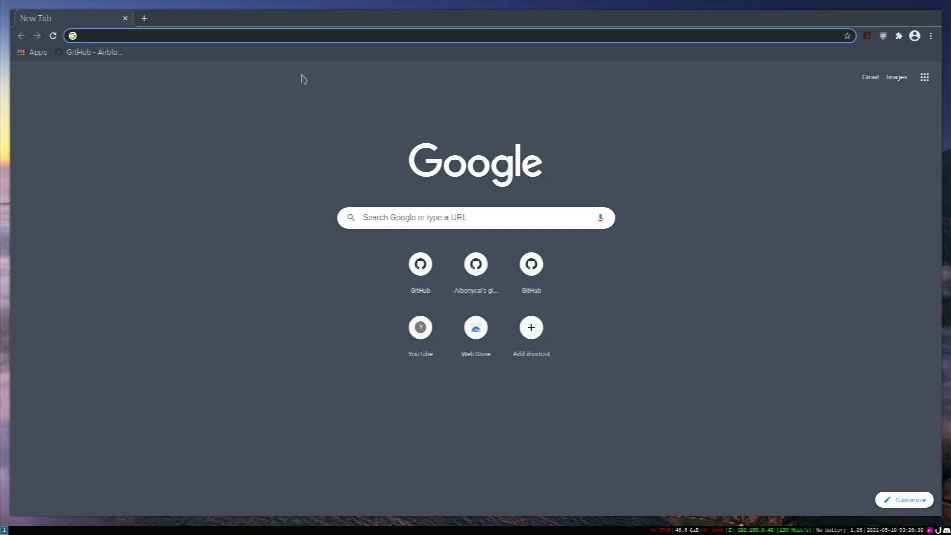
pyautogui.press('super+d')
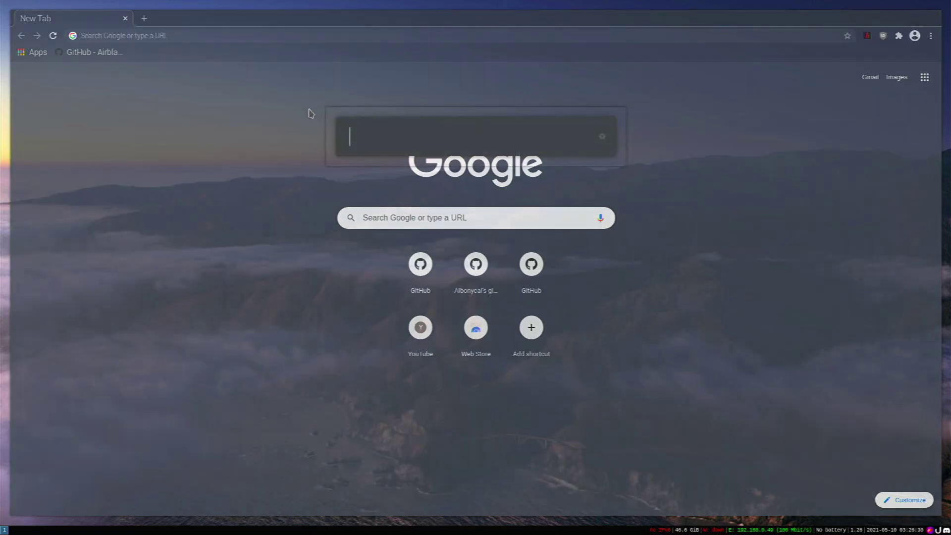
pyautogui.press('Escape')
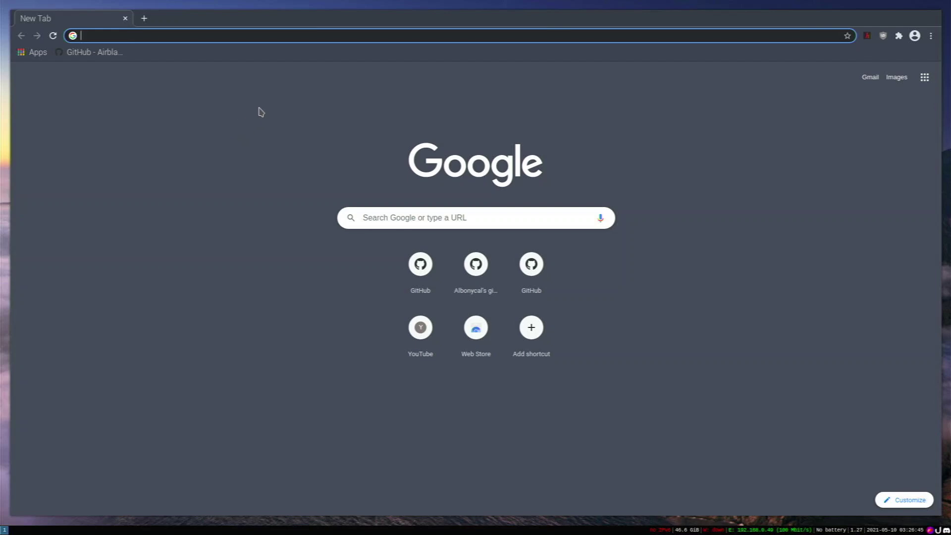
pyautogui.hotkey('ctrl', 'w')
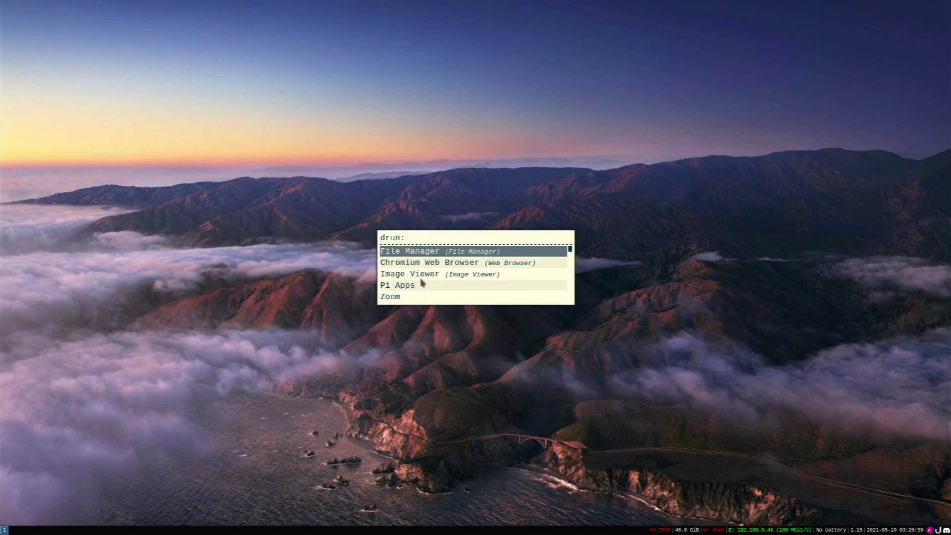
# Scroll the Rofi application list to Zoom and launch it
pyautogui.scroll(-15, 422, 282)
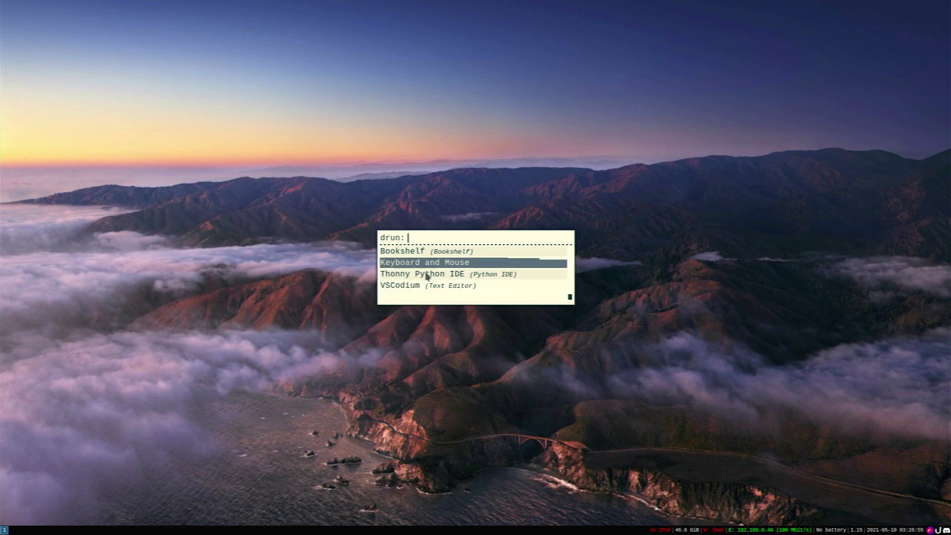
pyautogui.scroll(15, 423, 270)
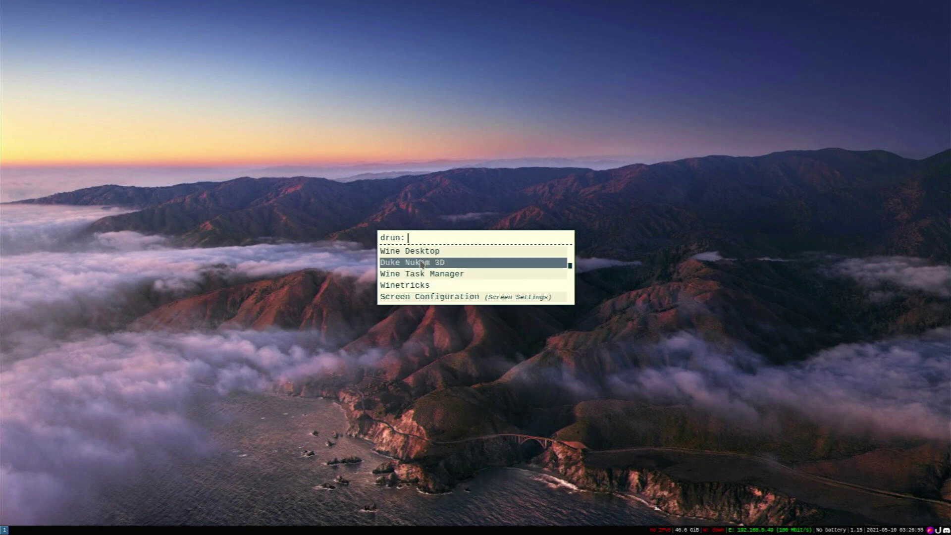
pyautogui.scroll(20, 543, 284)
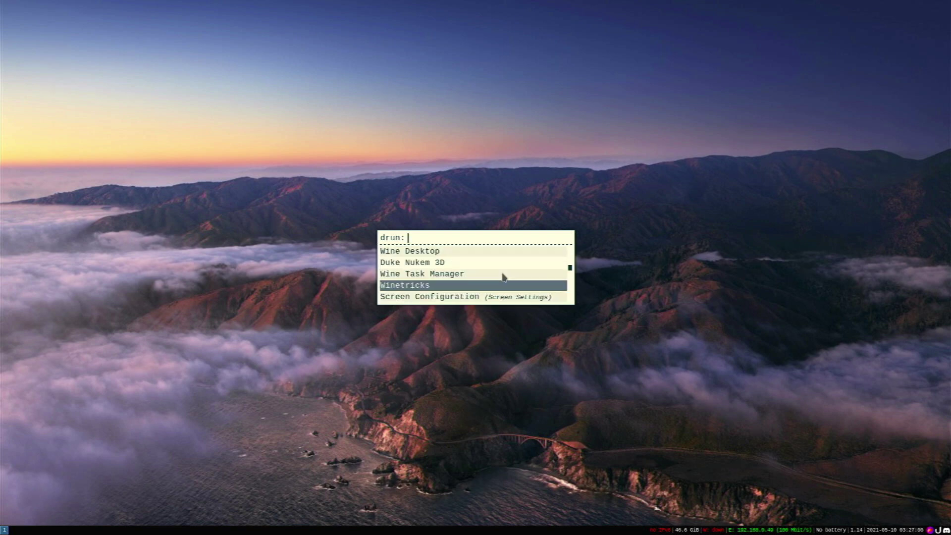
pyautogui.scroll(10, 495, 270)
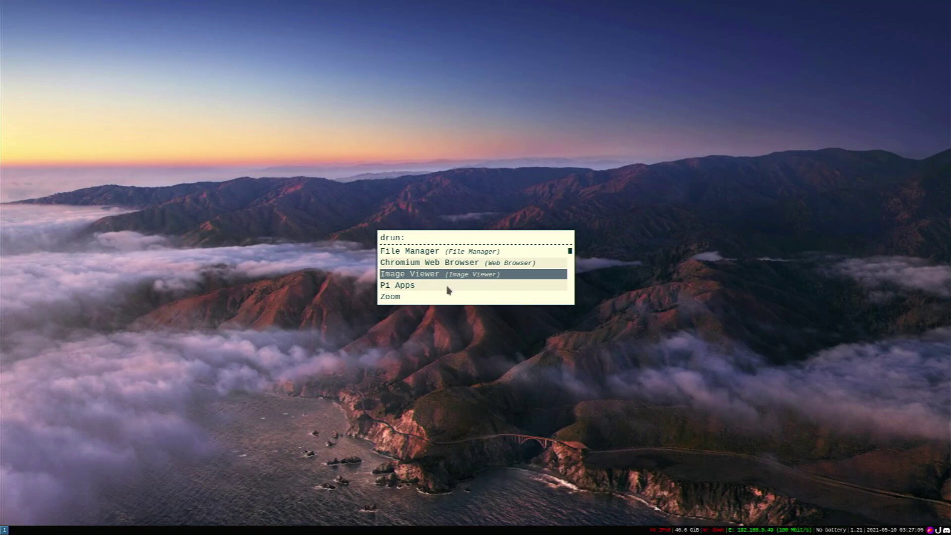
pyautogui.scroll(-2, 448, 289)
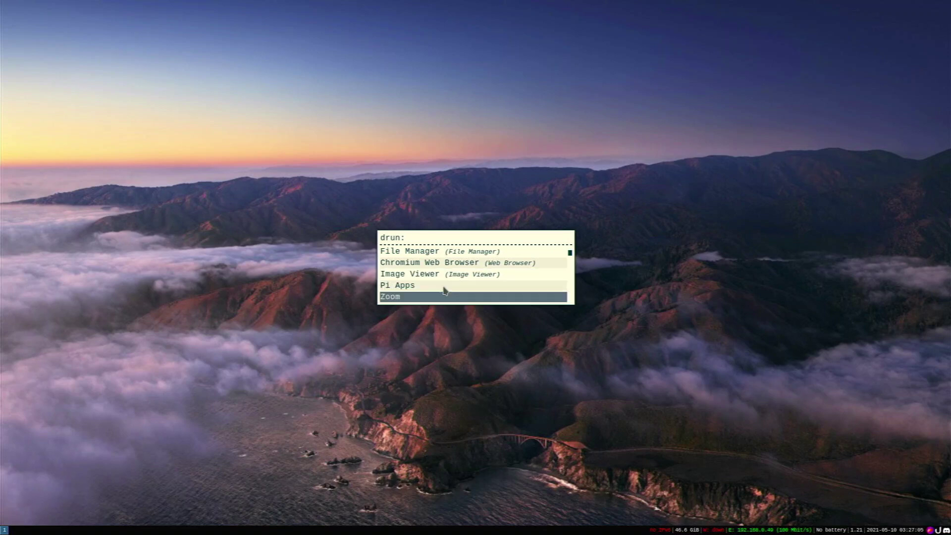
pyautogui.doubleClick(417, 300)
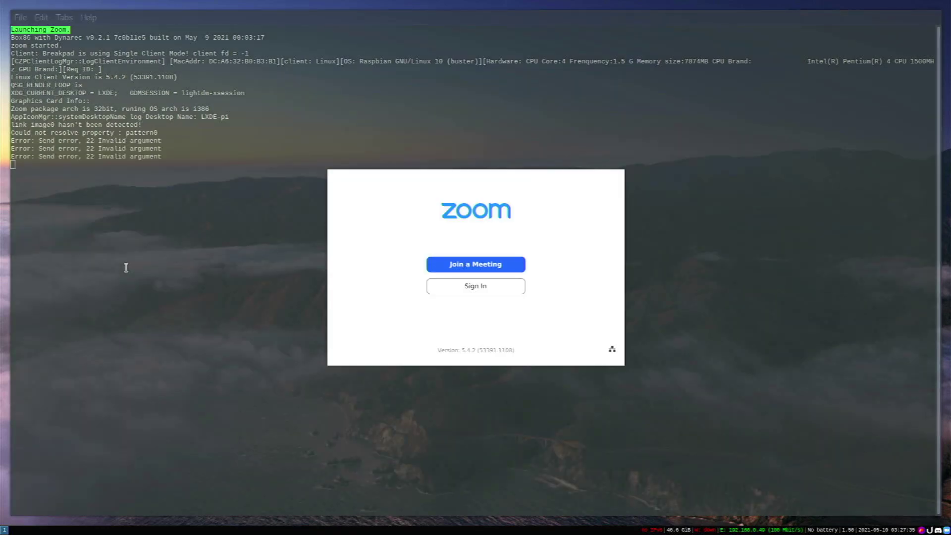
# Join the previously used meeting ID with its passcode, camera off, and tile the terminal left
pyautogui.click(468, 262)
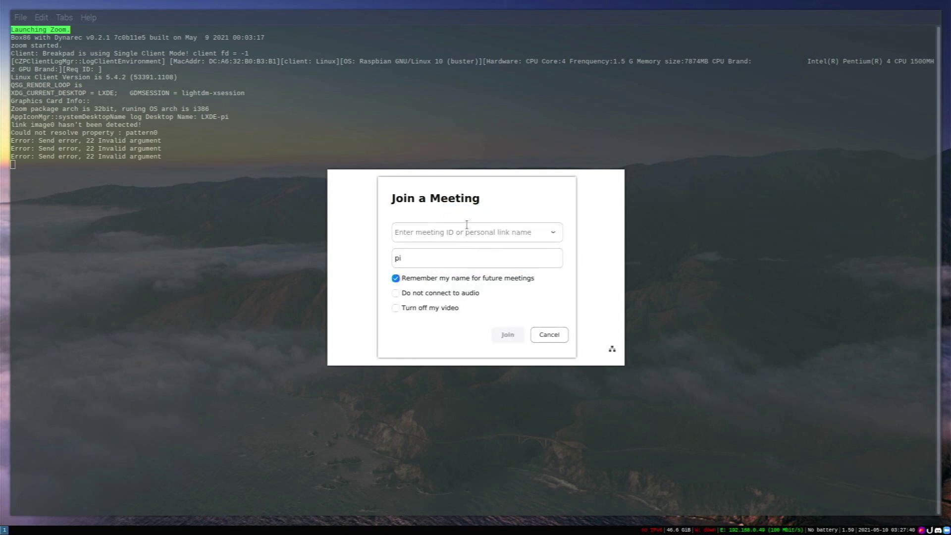
pyautogui.click(553, 232)
pyautogui.click(523, 256)
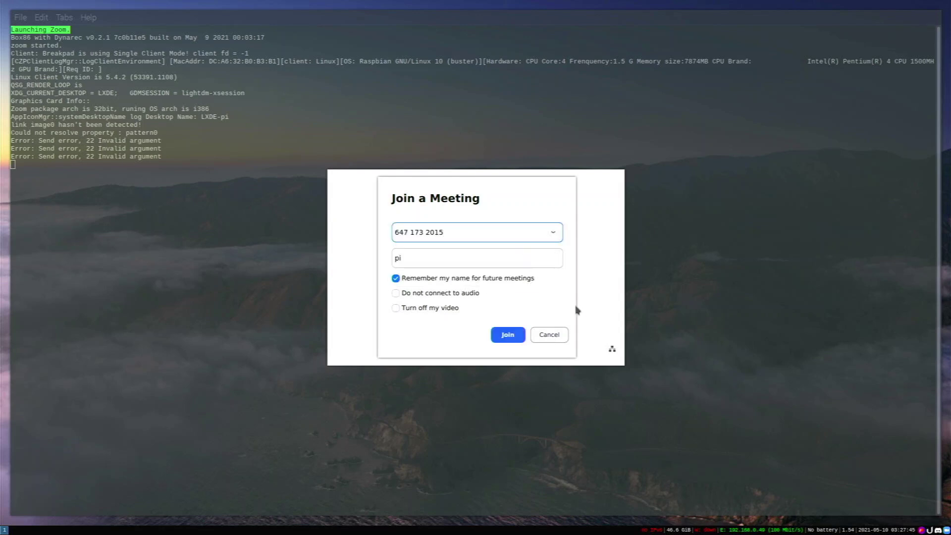
pyautogui.click(506, 336)
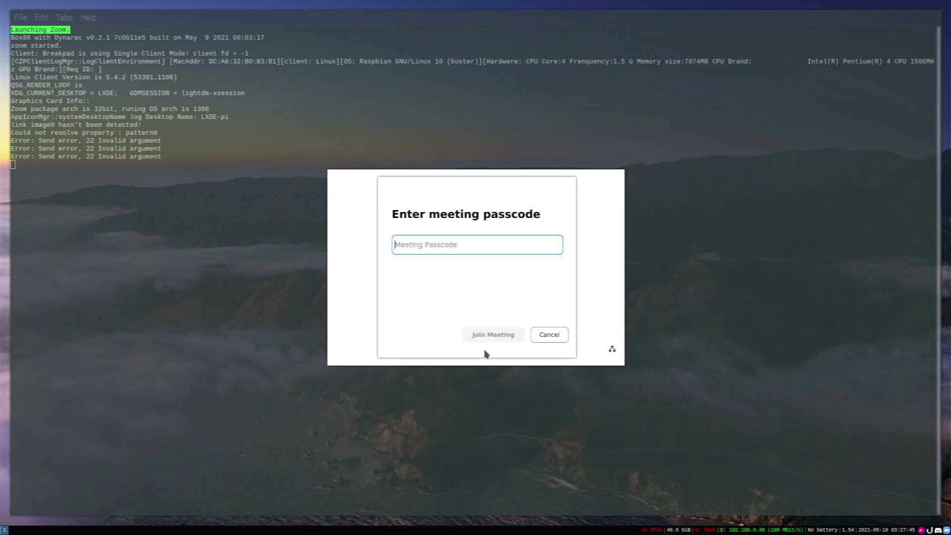
pyautogui.write('*****')
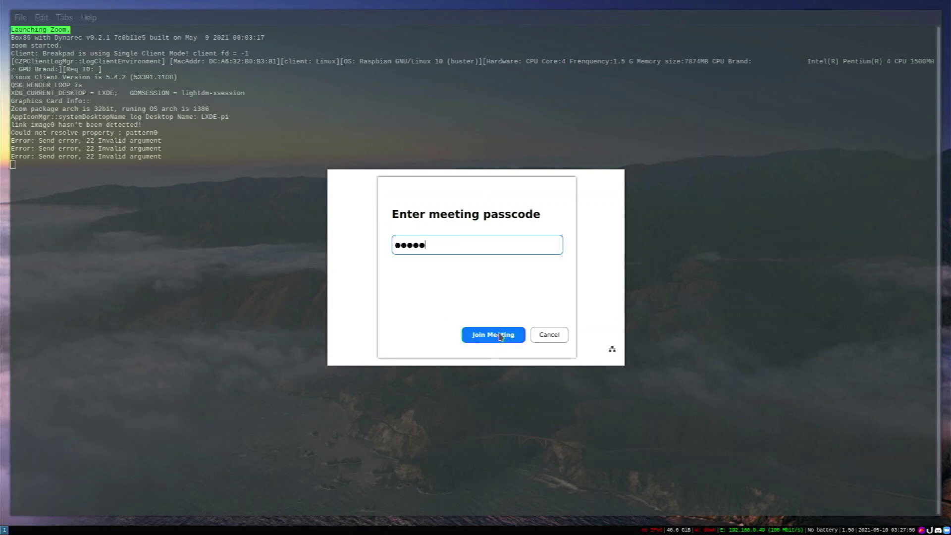
pyautogui.click(500, 336)
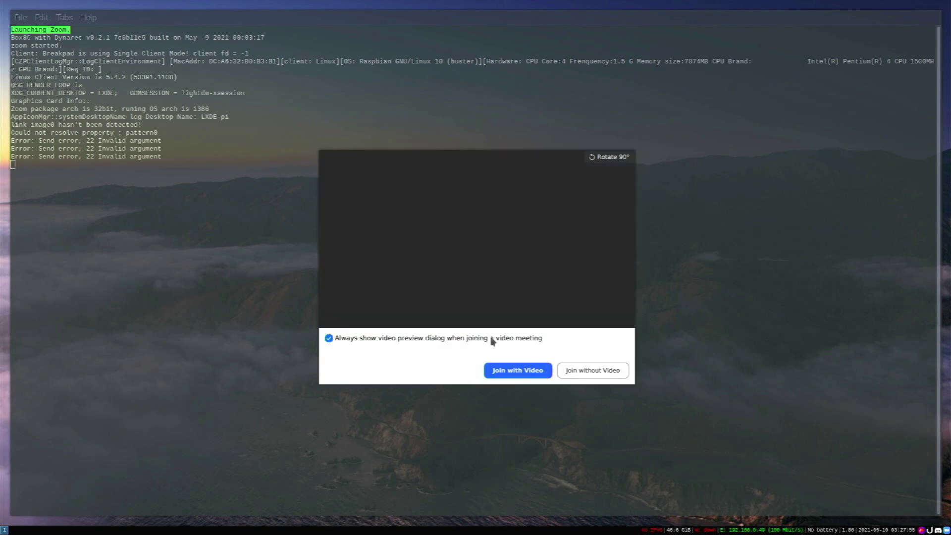
pyautogui.click(577, 370)
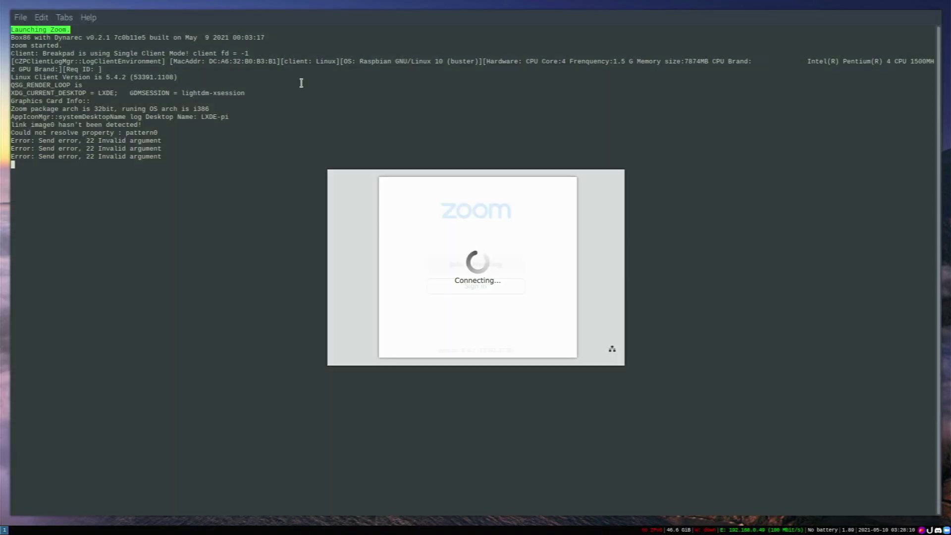
pyautogui.press('super+Left')
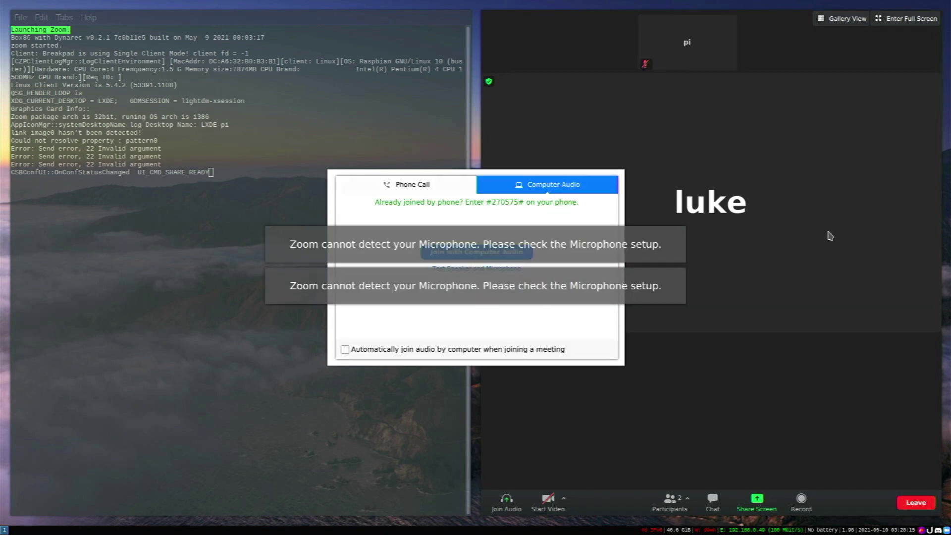
# Make the meeting full screen, then leave it with Alt+Q and confirm Leave Meeting
pyautogui.doubleClick(803, 228)
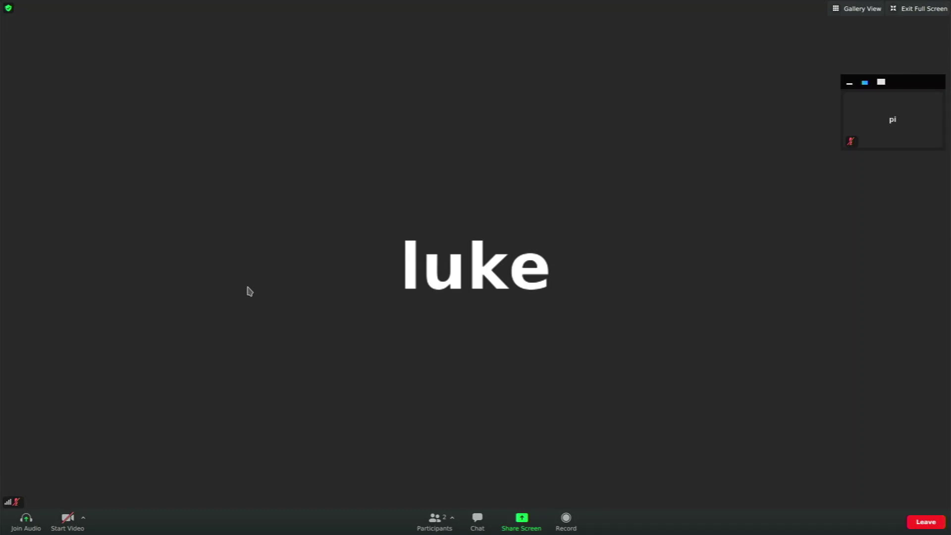
pyautogui.hotkey('alt', 'q')
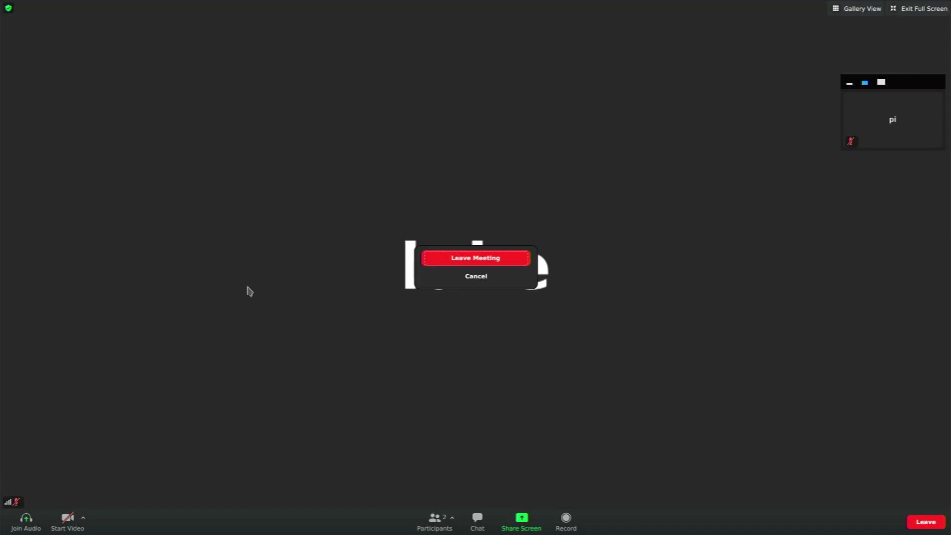
pyautogui.click(438, 258)
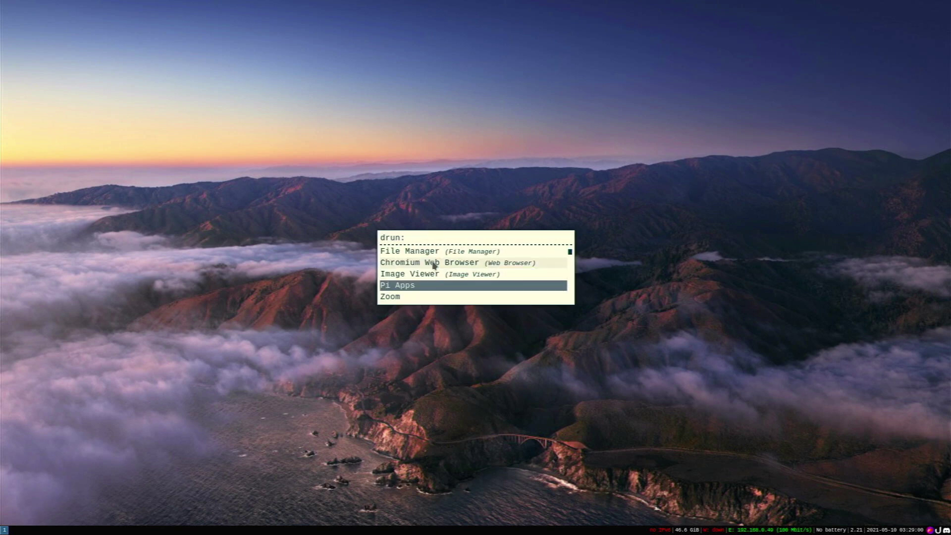
pyautogui.press('Down')
pyautogui.press('Down')
pyautogui.press('Down')
pyautogui.press('Down')
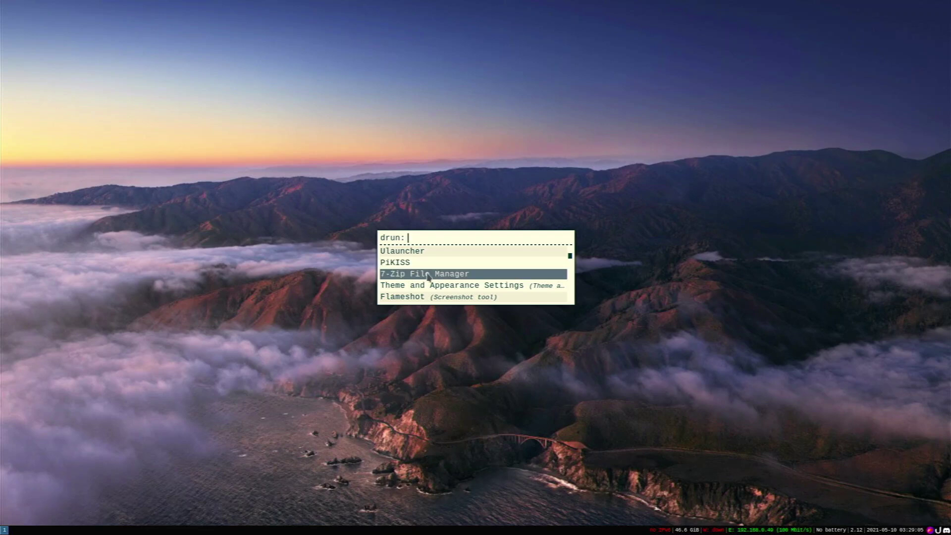
# Dismiss the Rofi launcher, then reopen it and browse the application entries
pyautogui.click(425, 279)
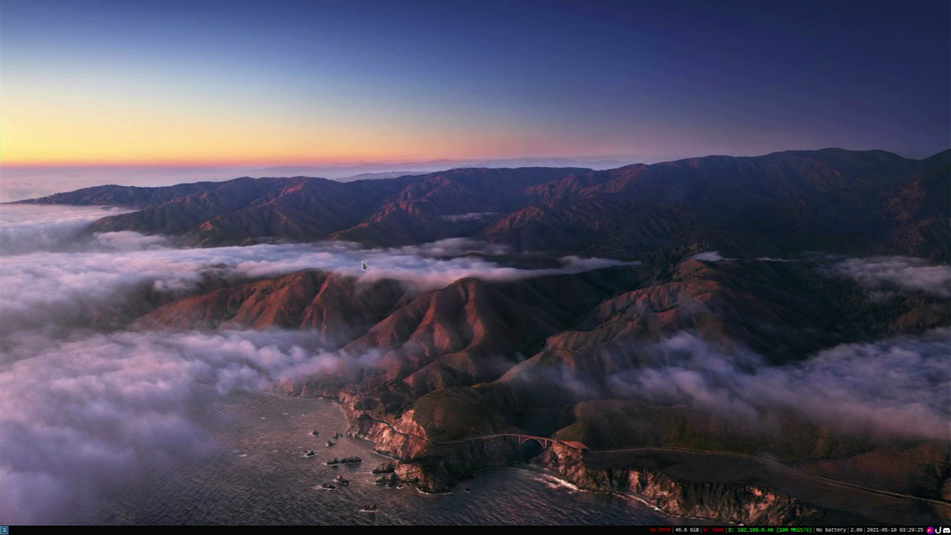
pyautogui.press('super+d')
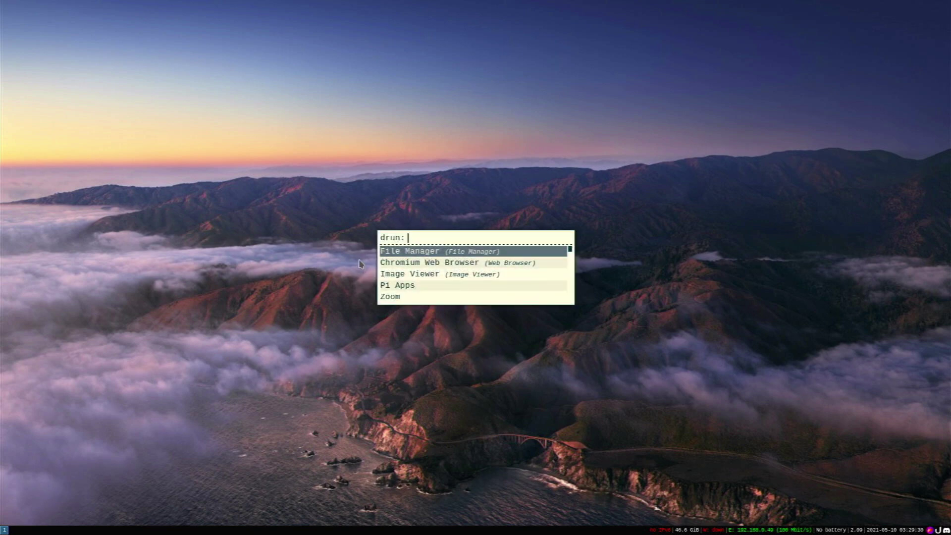
pyautogui.press('Down')
pyautogui.press('Down')
pyautogui.press('Down')
pyautogui.press('Down')
pyautogui.press('Down')
pyautogui.press('Down')
pyautogui.press('Down')
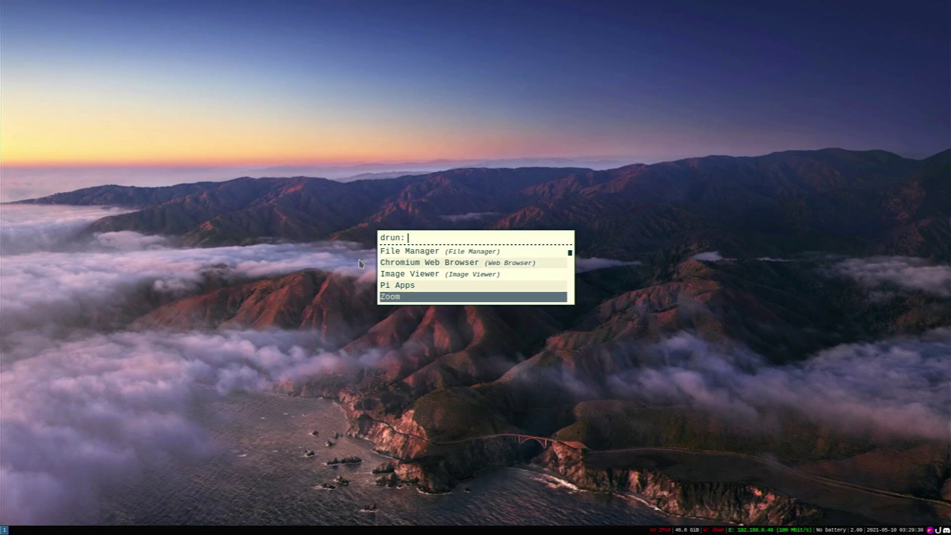
pyautogui.press('Up')
pyautogui.press('Up')
pyautogui.press('Up')
pyautogui.press('Down')
pyautogui.press('Down')
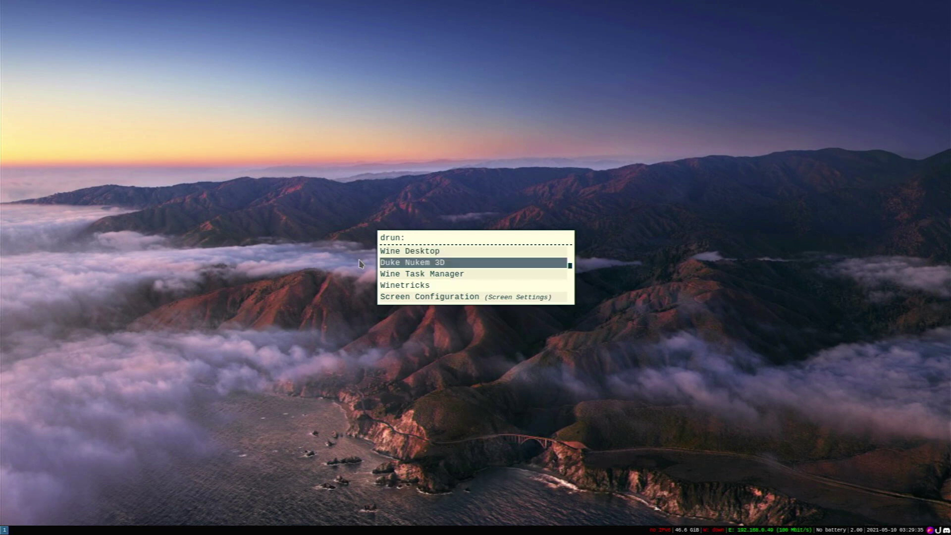
# Page through the installed applications, then filter 'puff' to launch Puffin Internet Terminal (Demo)
pyautogui.press('Down')
pyautogui.press('Down')
pyautogui.press('Down')
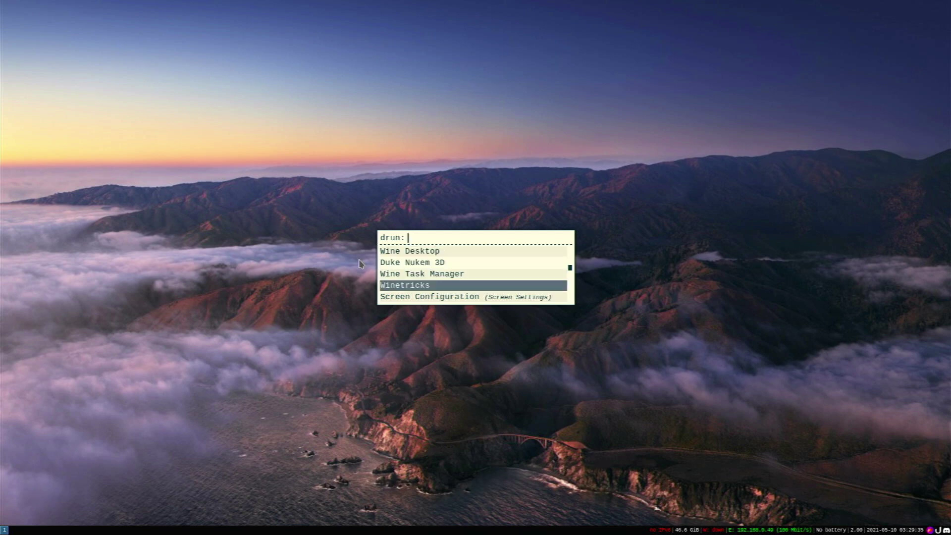
pyautogui.press('Down')
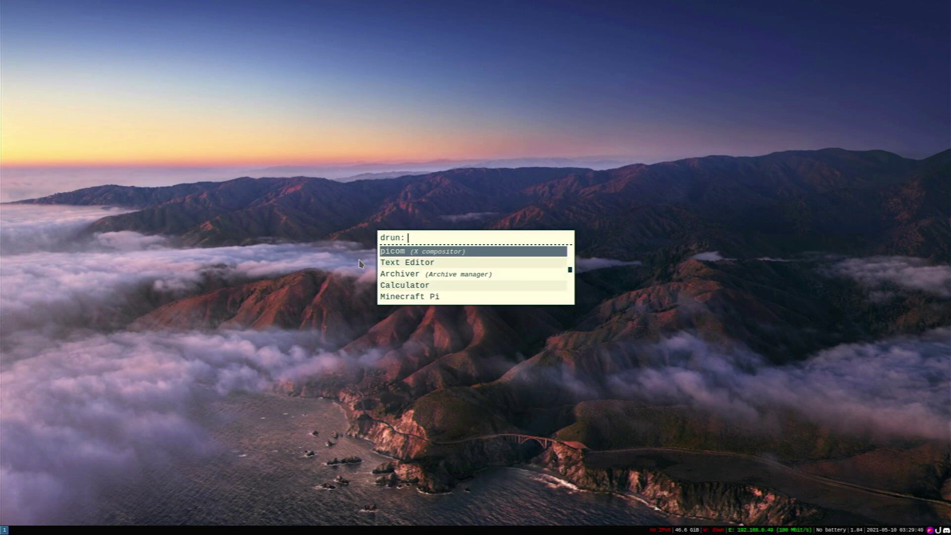
pyautogui.press('Down')
pyautogui.press('Down')
pyautogui.press('Down')
pyautogui.press('Down')
pyautogui.press('Down')
pyautogui.press('Down')
pyautogui.press('Down')
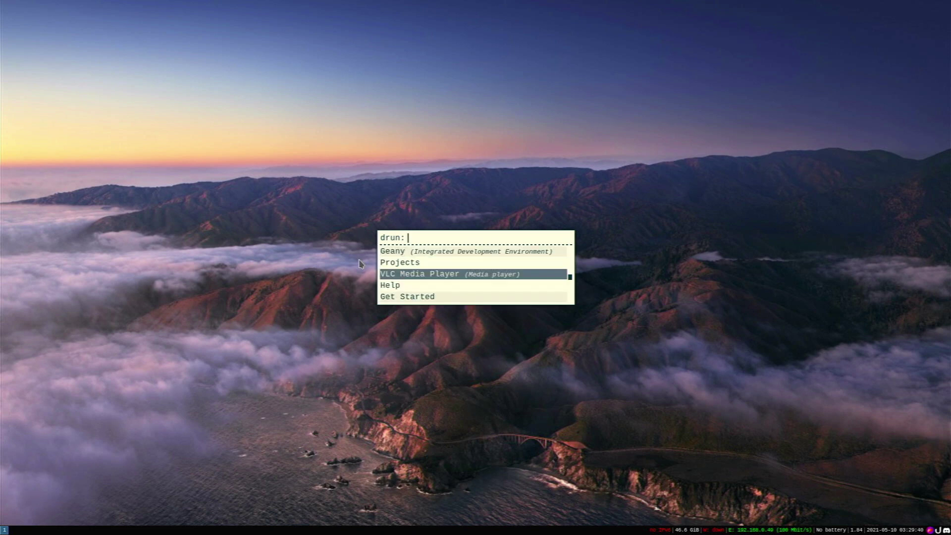
pyautogui.press('Down')
pyautogui.press('Down')
pyautogui.press('Down')
pyautogui.press('Down')
pyautogui.press('Down')
pyautogui.press('Down')
pyautogui.press('Down')
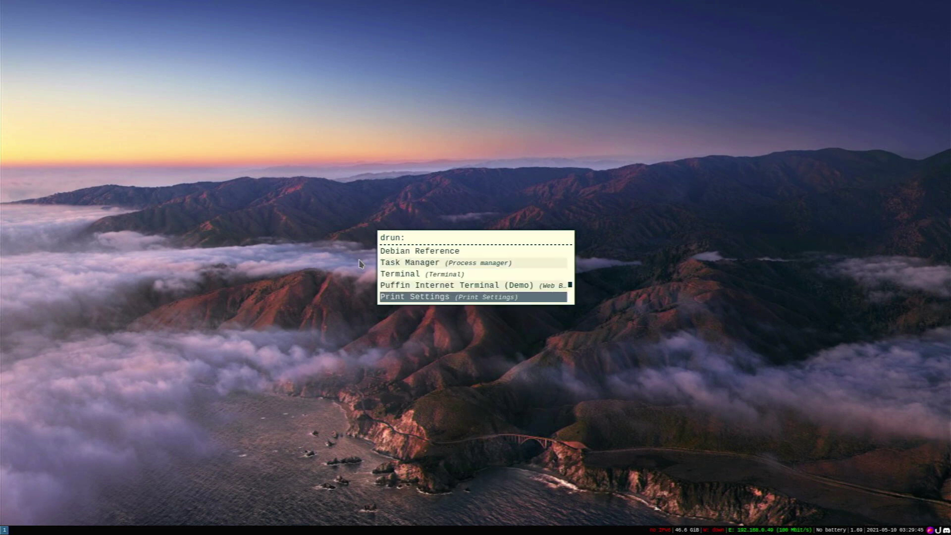
pyautogui.press('Down')
pyautogui.press('Down')
pyautogui.press('Down')
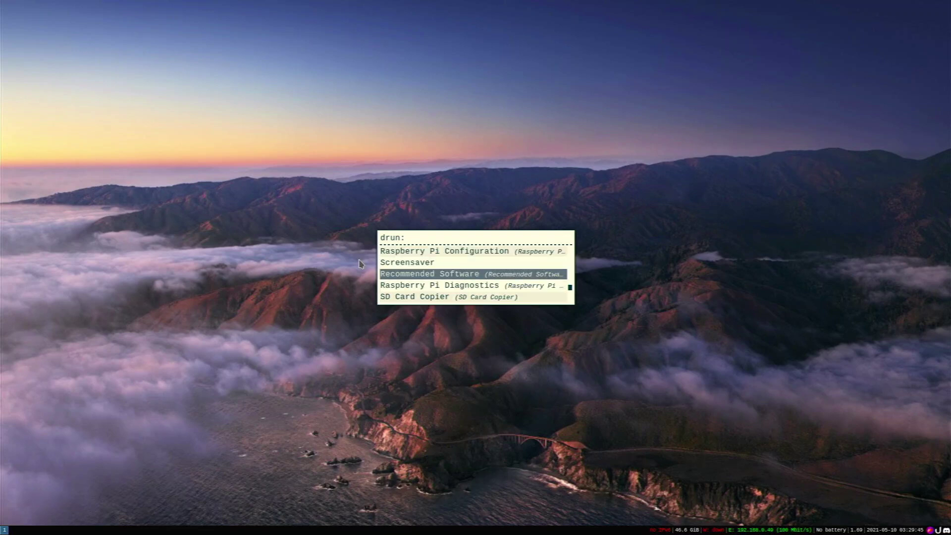
pyautogui.press('Down')
pyautogui.press('Down')
pyautogui.press('Down')
pyautogui.press('Down')
pyautogui.press('Down')
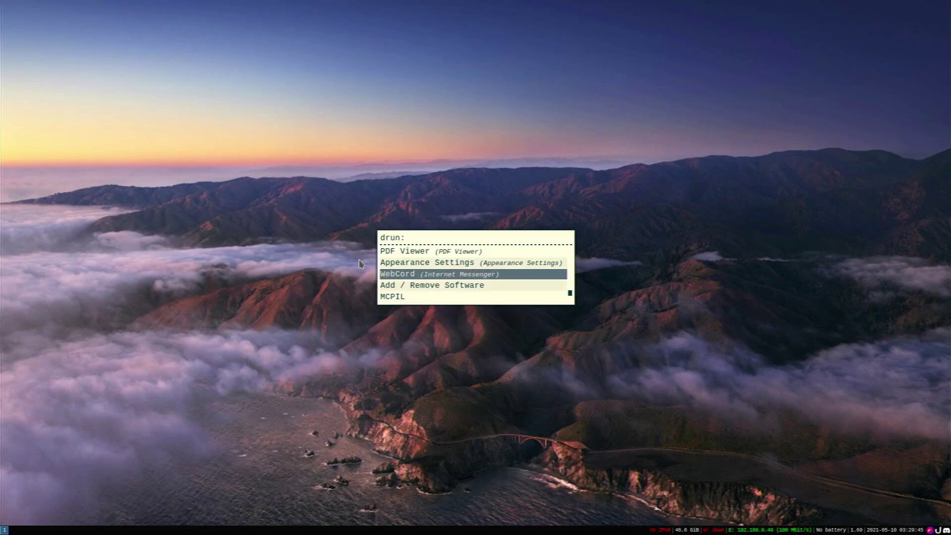
pyautogui.press('Down')
pyautogui.press('Down')
pyautogui.press('Down')
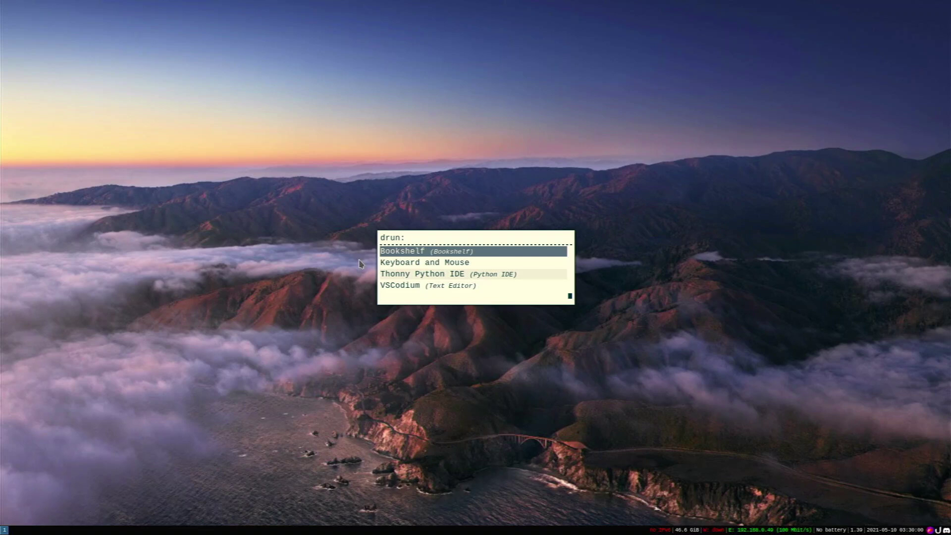
pyautogui.write('puff')
pyautogui.press('Return')
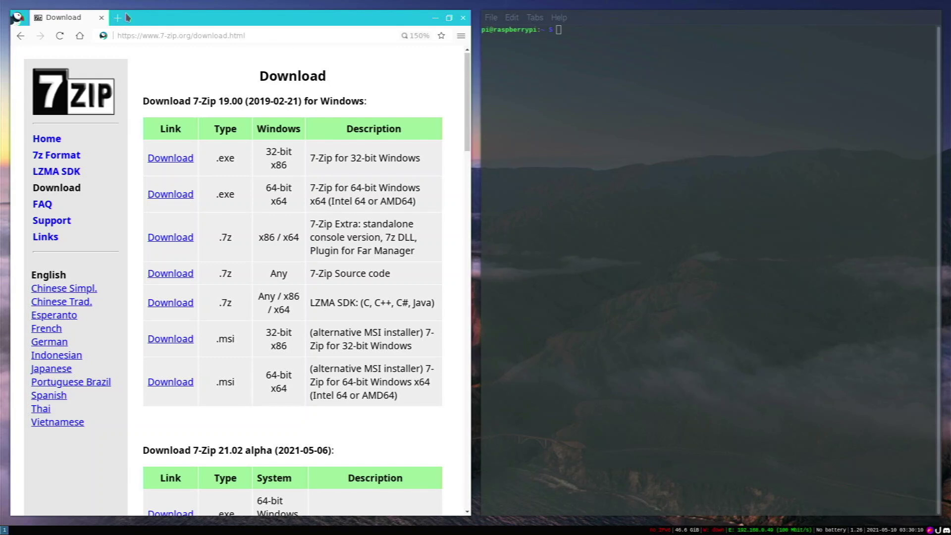
# Keep only a New Tab in Puffin, exit the terminal shell, and enter youtube.com in the address bar
pyautogui.click(120, 17)
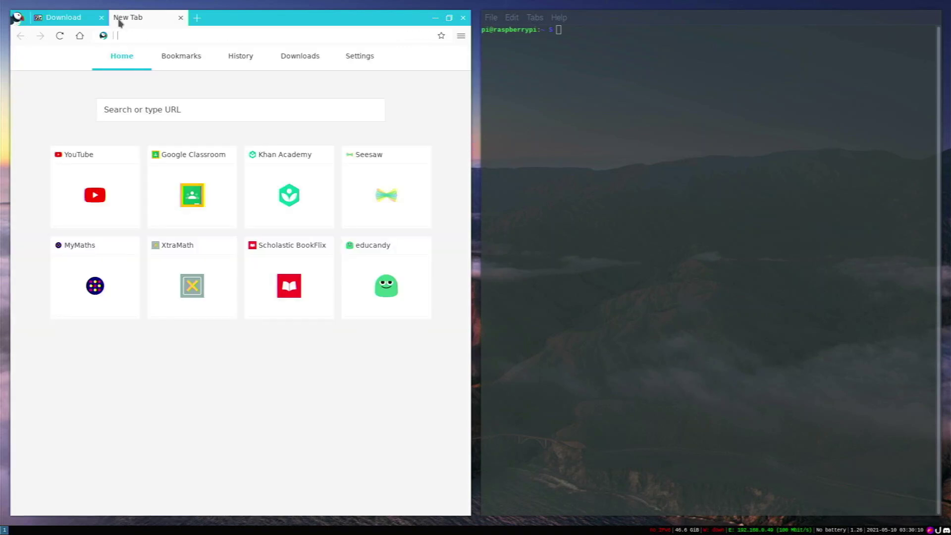
pyautogui.click(103, 19)
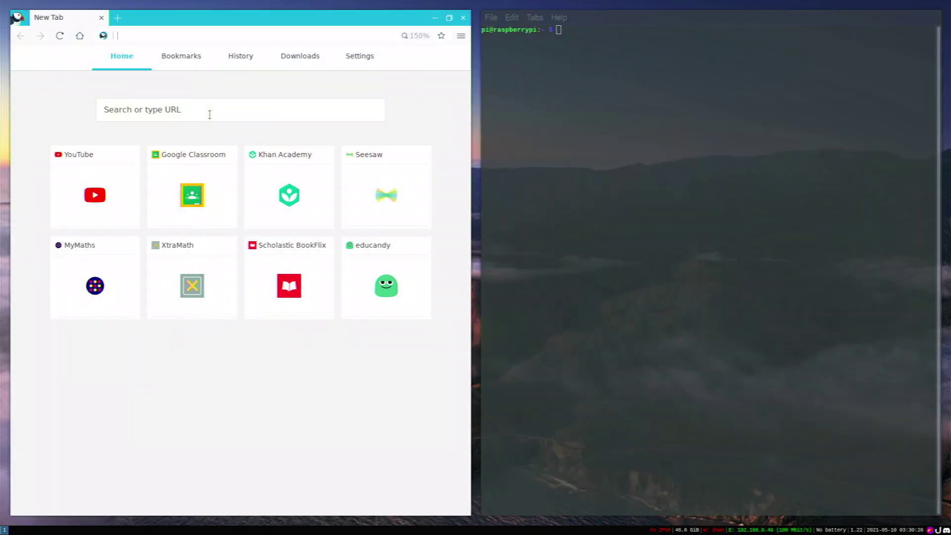
pyautogui.hotkey('alt', 'Tab')
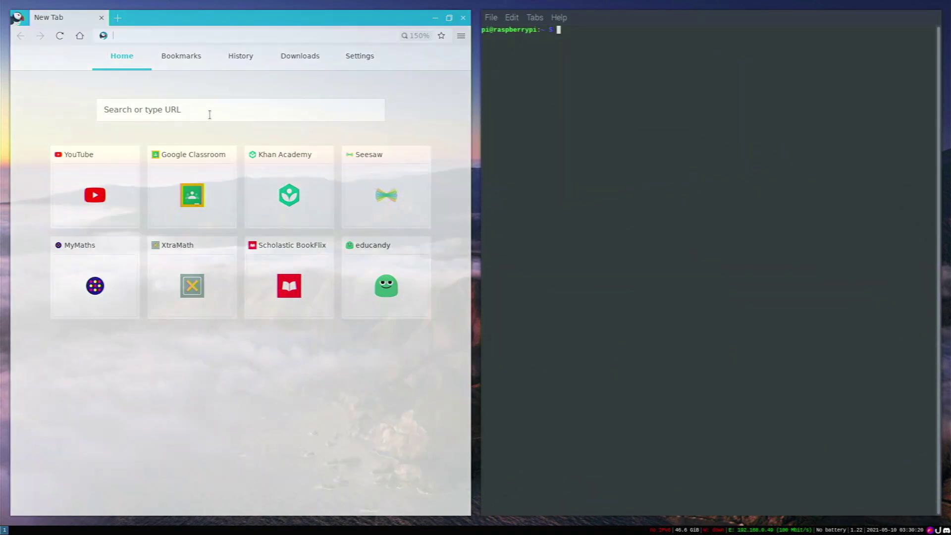
pyautogui.write('exit')
pyautogui.press('Return')
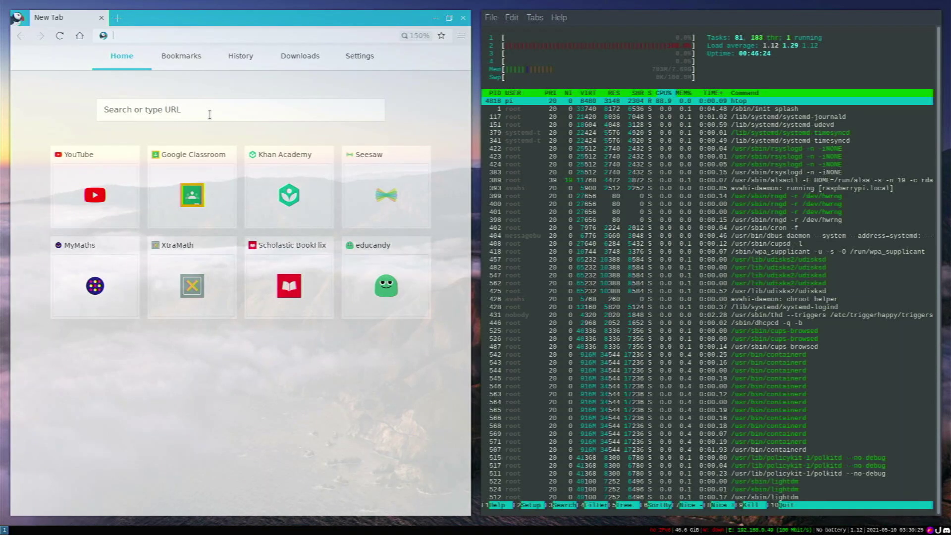
pyautogui.hotkey('alt', 'Tab')
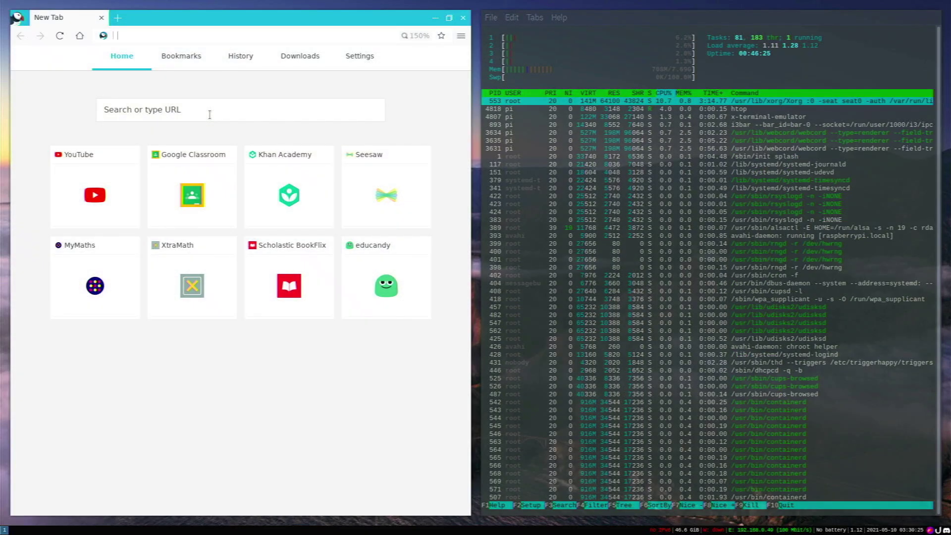
pyautogui.write('youtu')
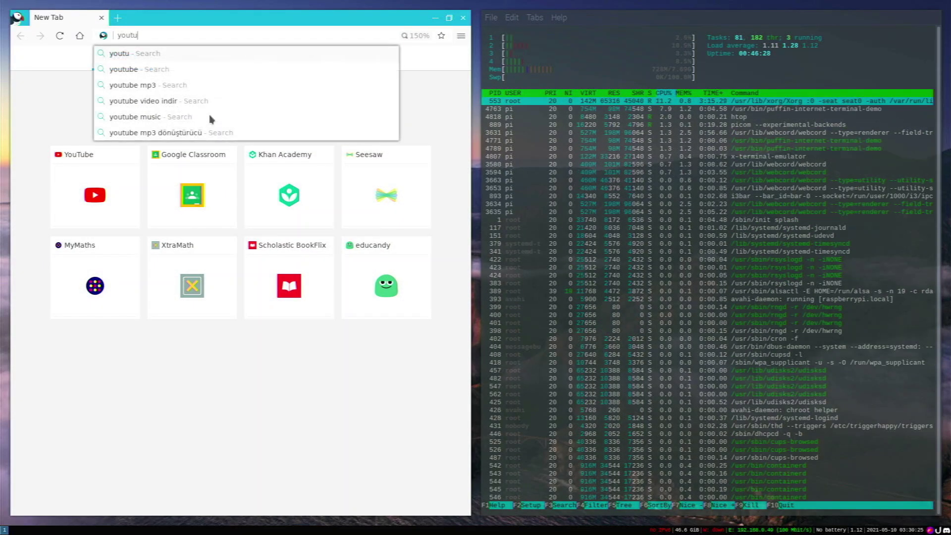
pyautogui.write('be.com')
# Load YouTube, reset the page zoom to 100%, and search for 'big buck bunny'
pyautogui.press('Return')
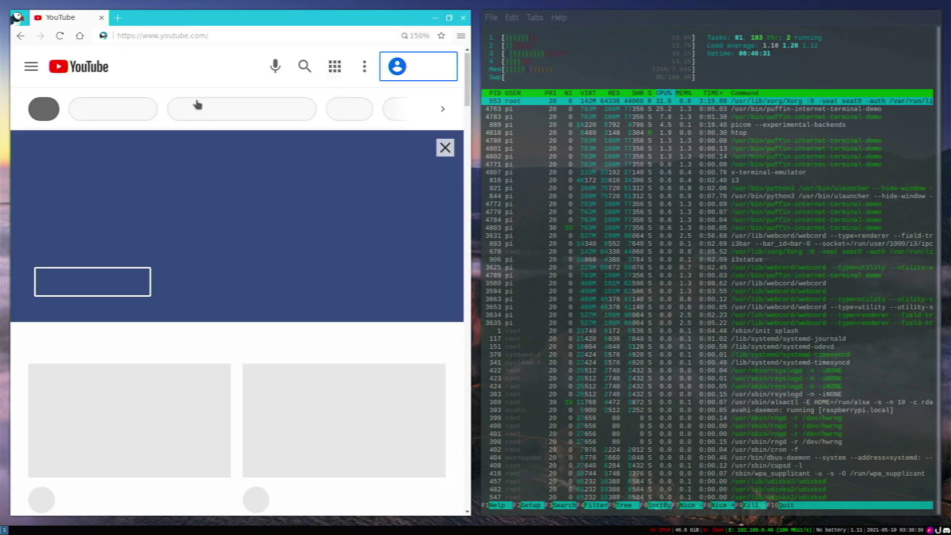
pyautogui.click(409, 37)
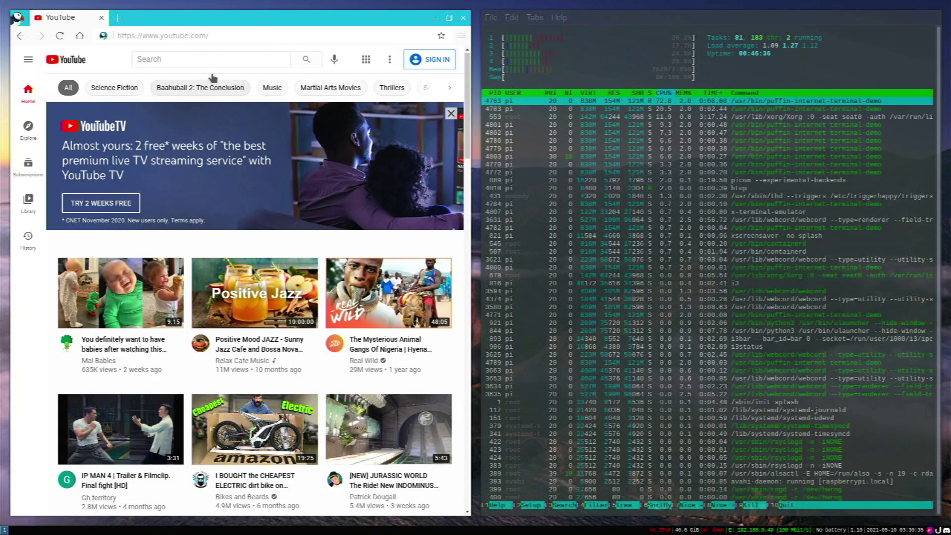
pyautogui.click(206, 61)
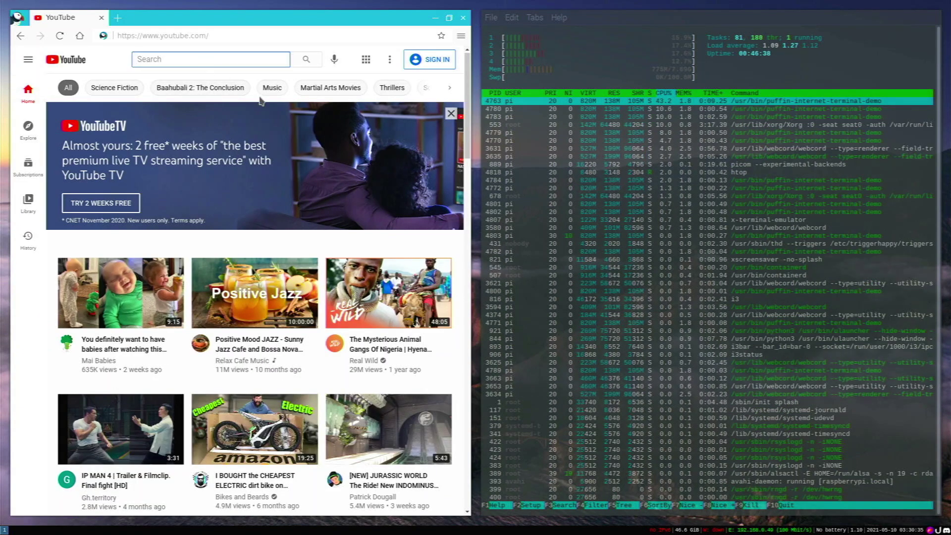
pyautogui.write('big')
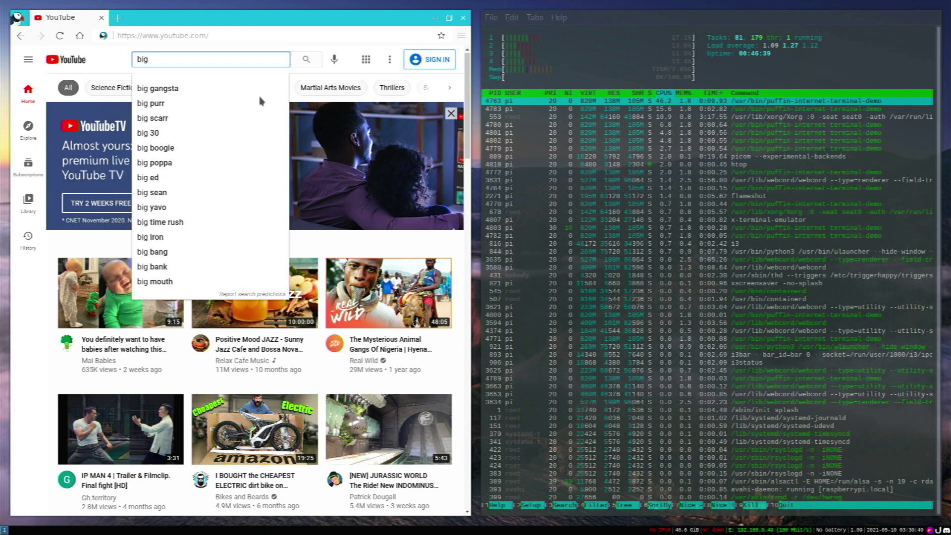
pyautogui.write(' bug')
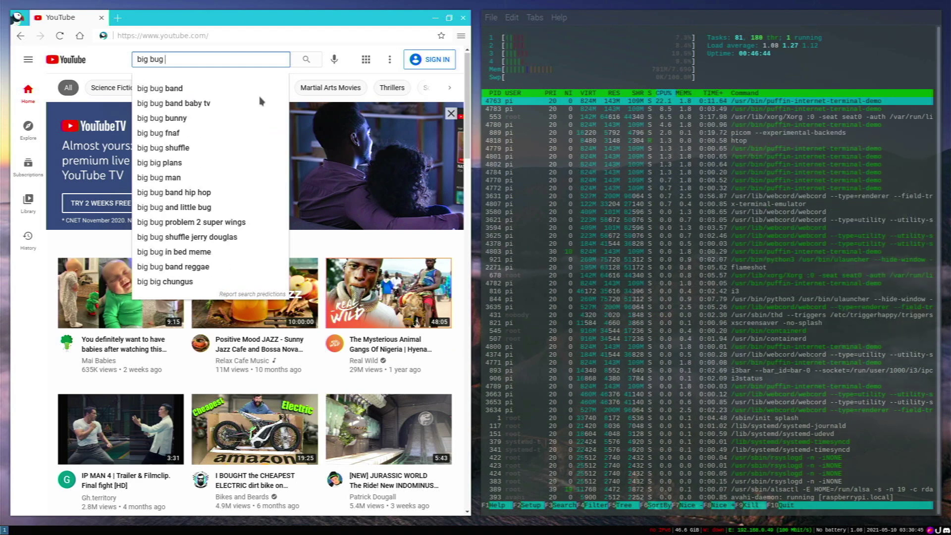
pyautogui.press('BackSpace')
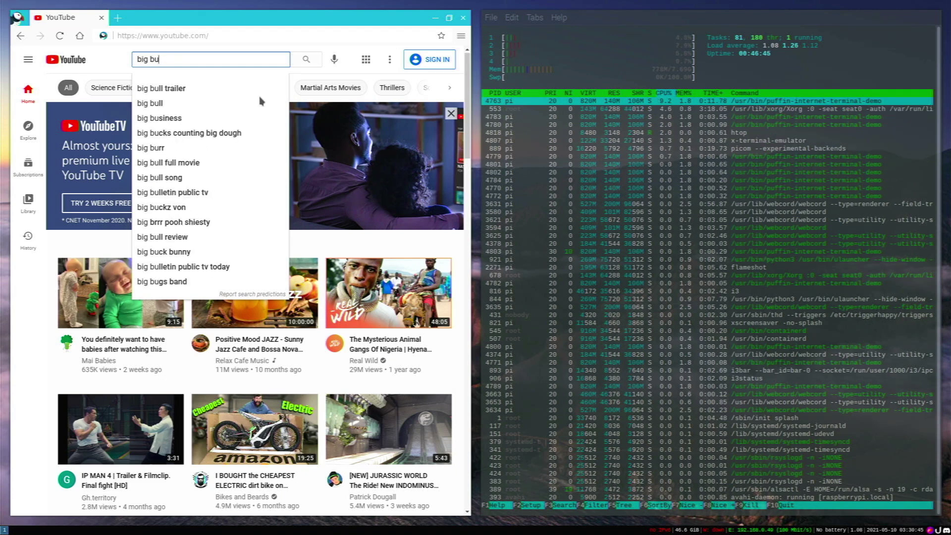
pyautogui.write('g')
pyautogui.press('BackSpace')
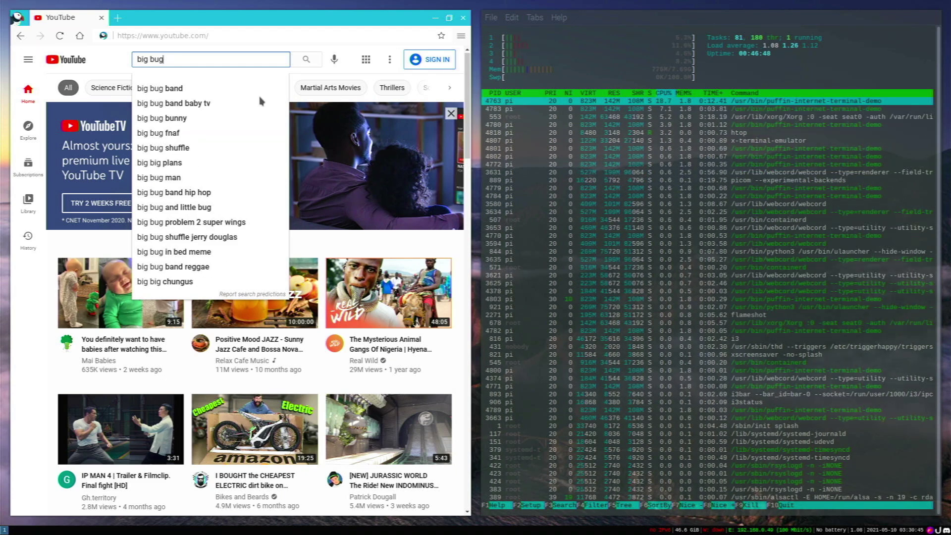
pyautogui.write('ck bunny')
pyautogui.press('Return')
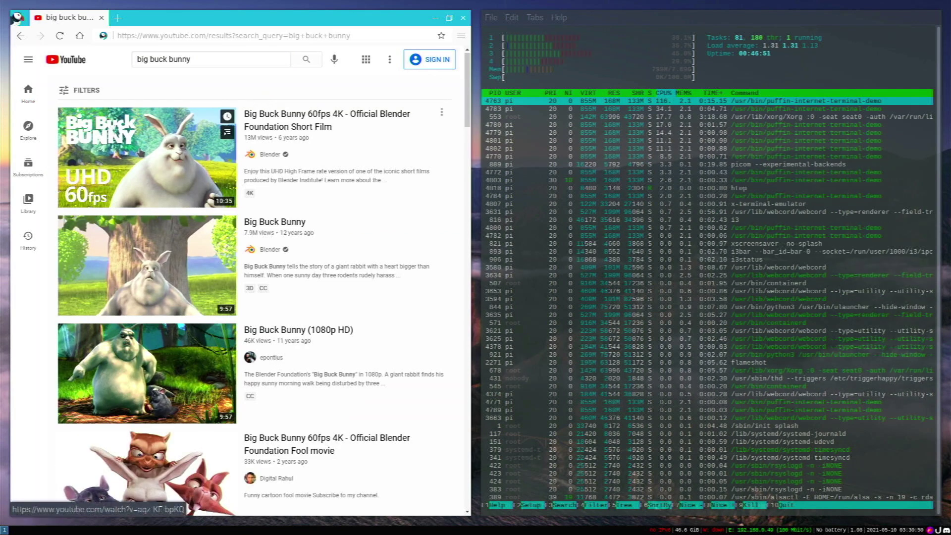
# Play Big Buck Bunny 60fps 4K, then select htop processes 4784 and 4802 and quit htop
pyautogui.click(151, 146)
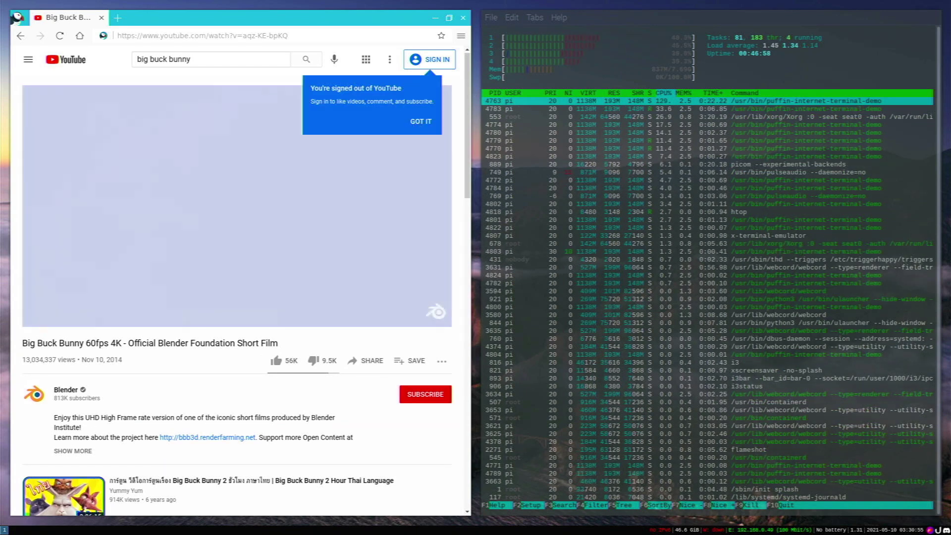
pyautogui.click(420, 123)
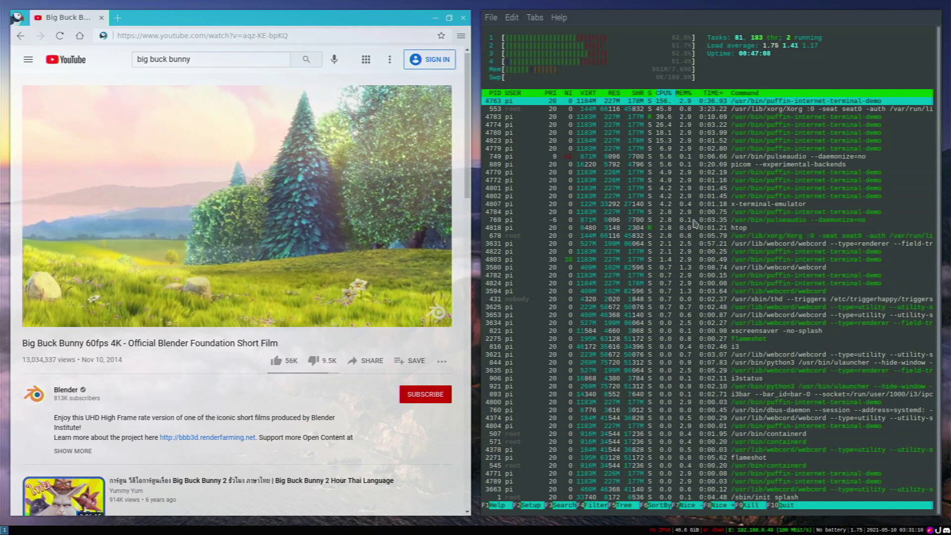
pyautogui.click(702, 212)
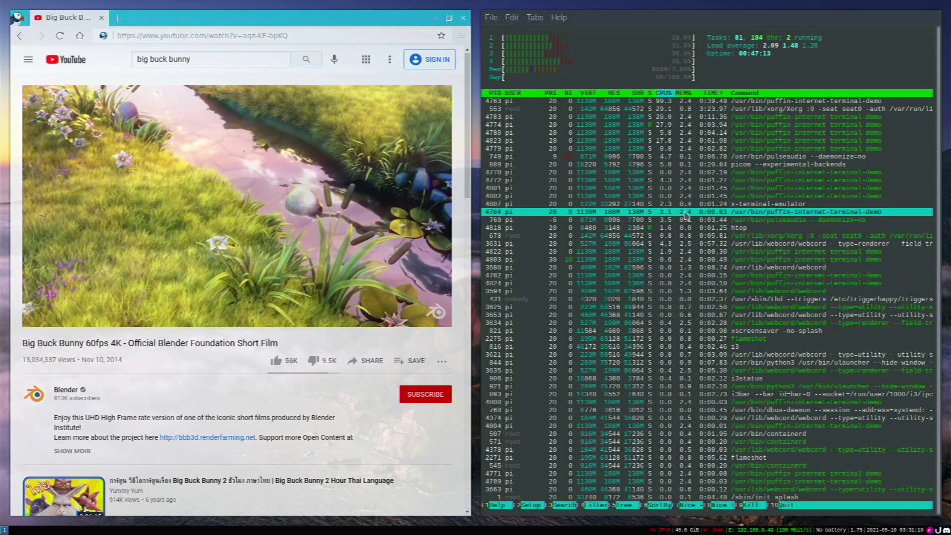
pyautogui.click(717, 197)
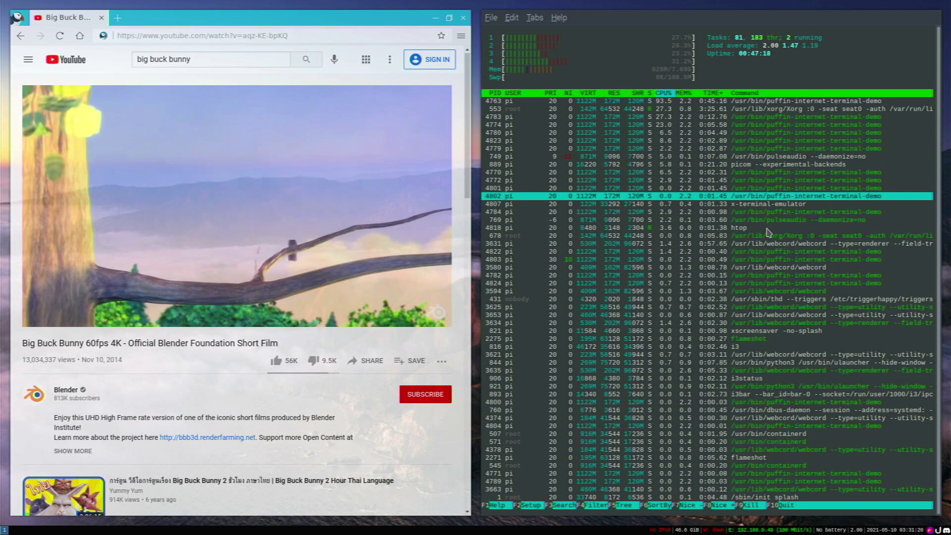
pyautogui.write('q')
pyautogui.write('n')
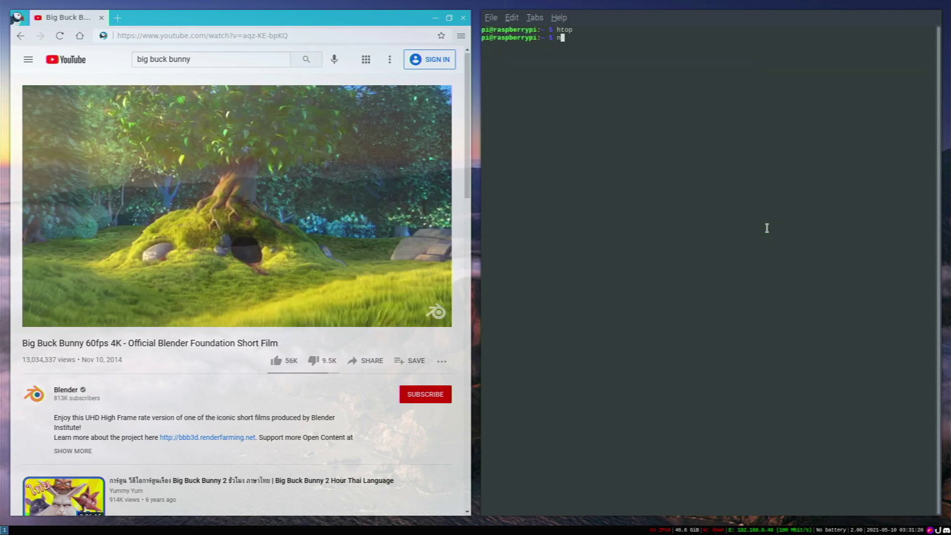
pyautogui.write('eofetch')
# Run neofetch to show system info, then close the browser and terminal windows
pyautogui.press('Return')
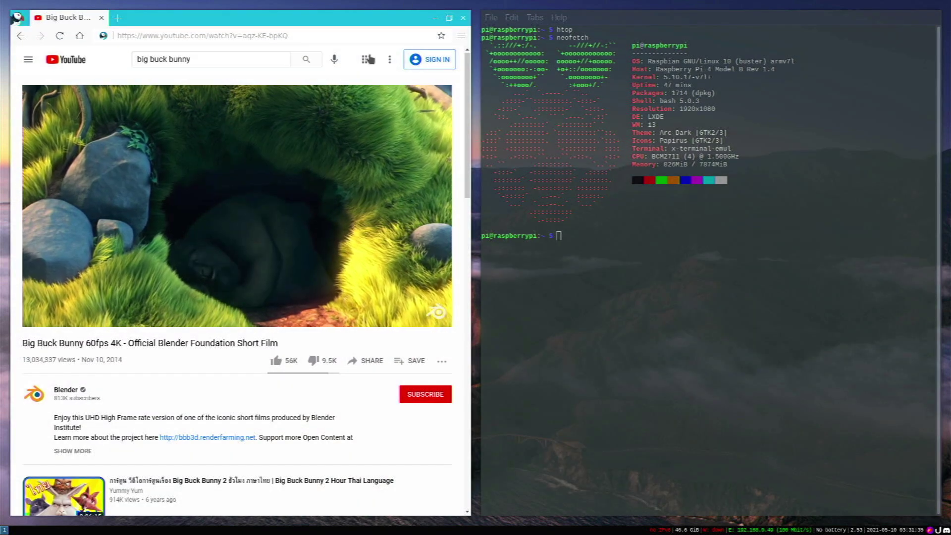
pyautogui.click(359, 35)
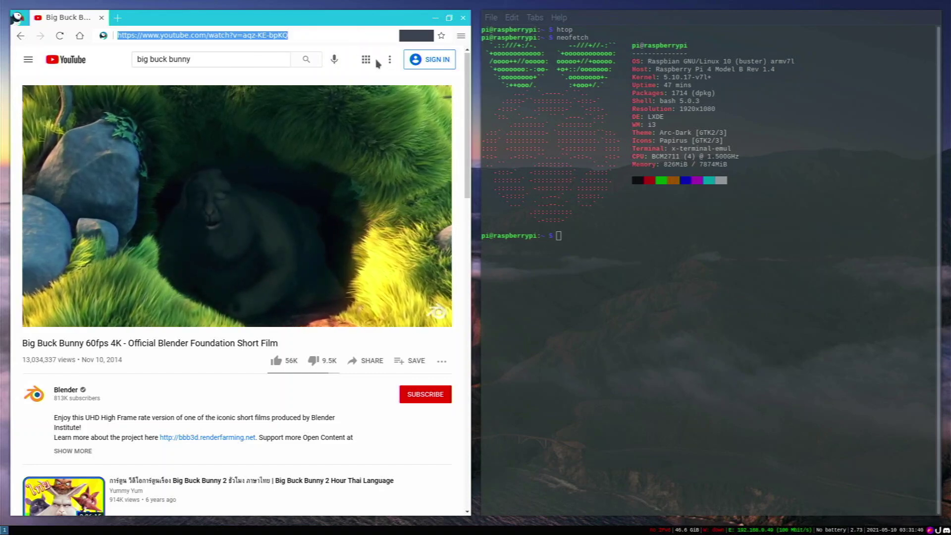
pyautogui.press('super+shift+q')
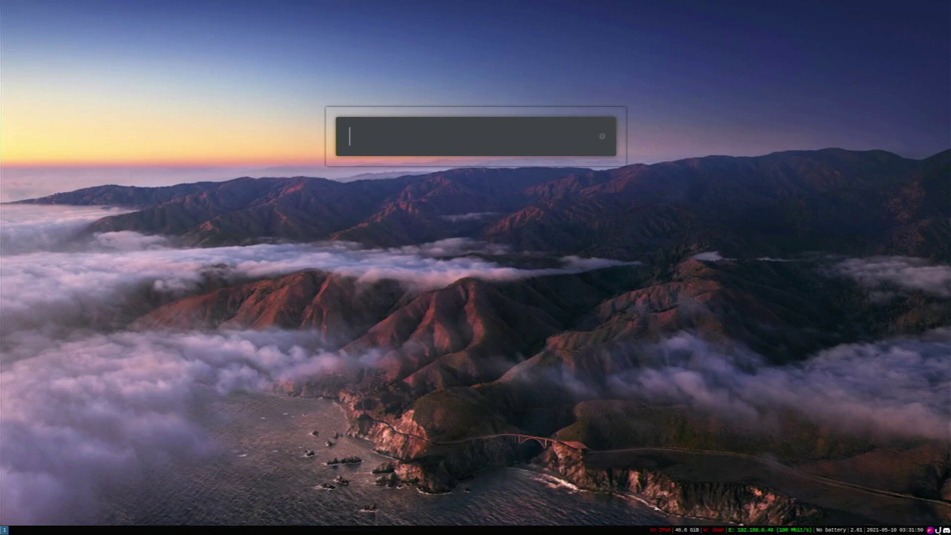
# Start a Flameshot capture and select the entire screen from corner to corner
pyautogui.click(930, 530)
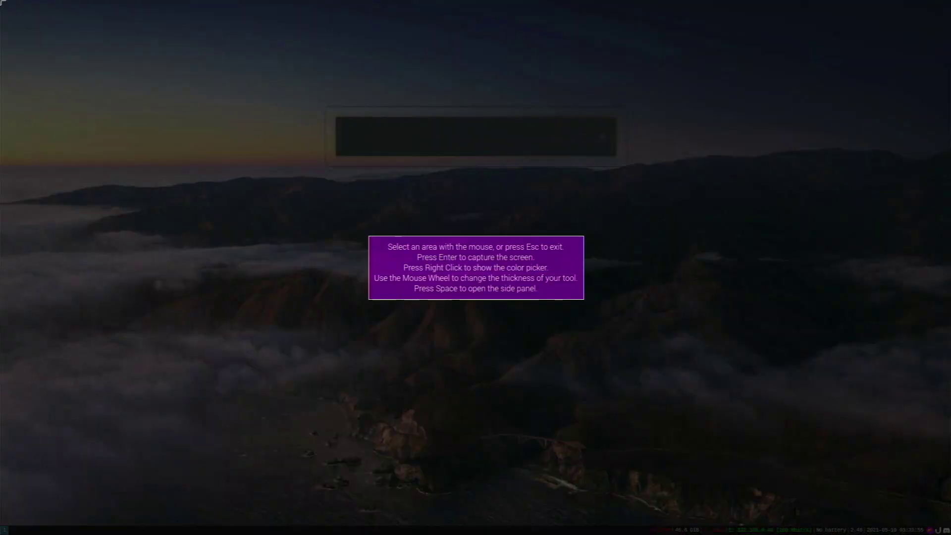
pyautogui.moveTo(1, 1); pyautogui.dragTo(947, 511)
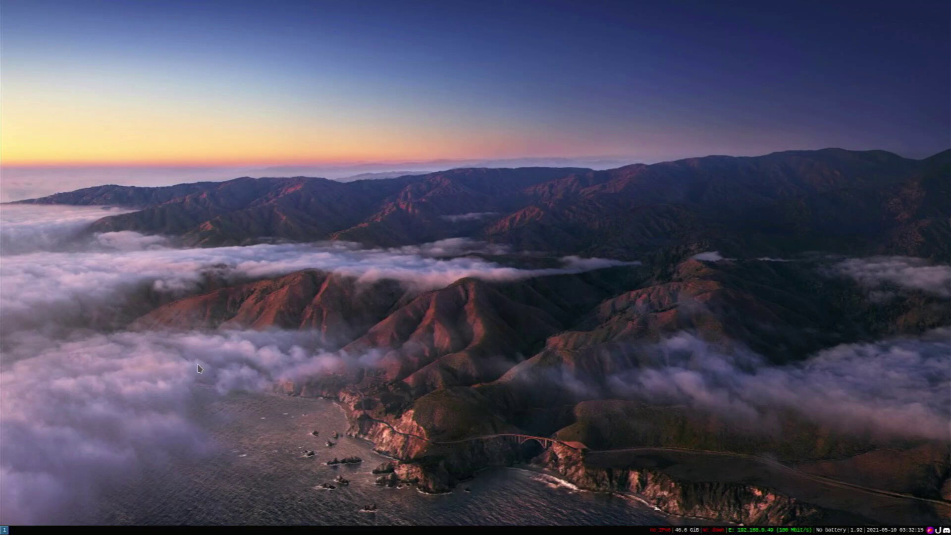
# Switch to the empty i3 workspace 3
pyautogui.press('super+3')
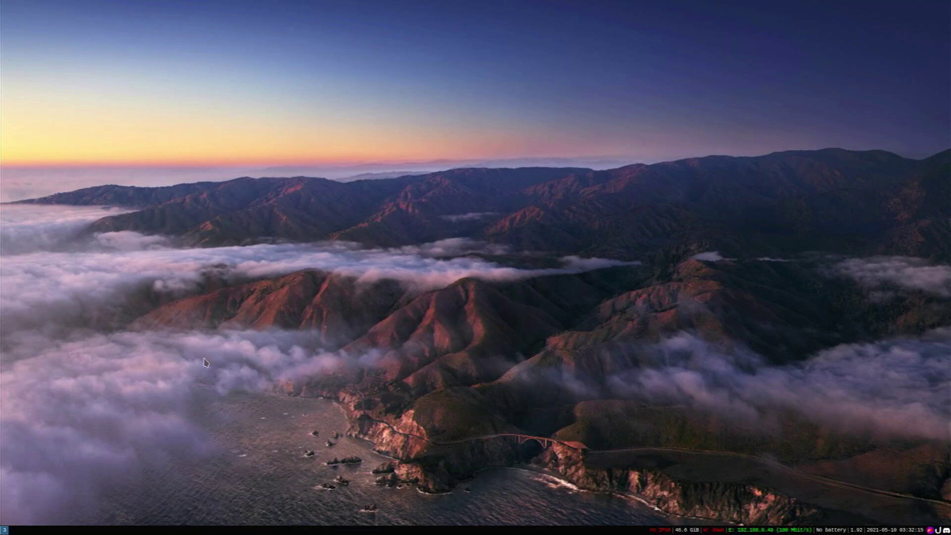